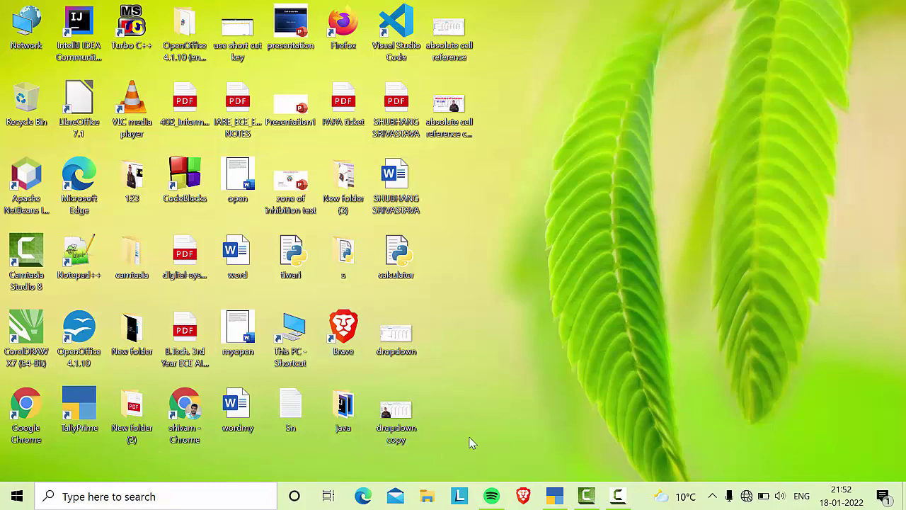
Step: Switch to TallyPrime, leave the Day Book, and open accounting voucher creation from the Gateway of Tally
{"action": "left_click", "coordinate": [562, 492]}
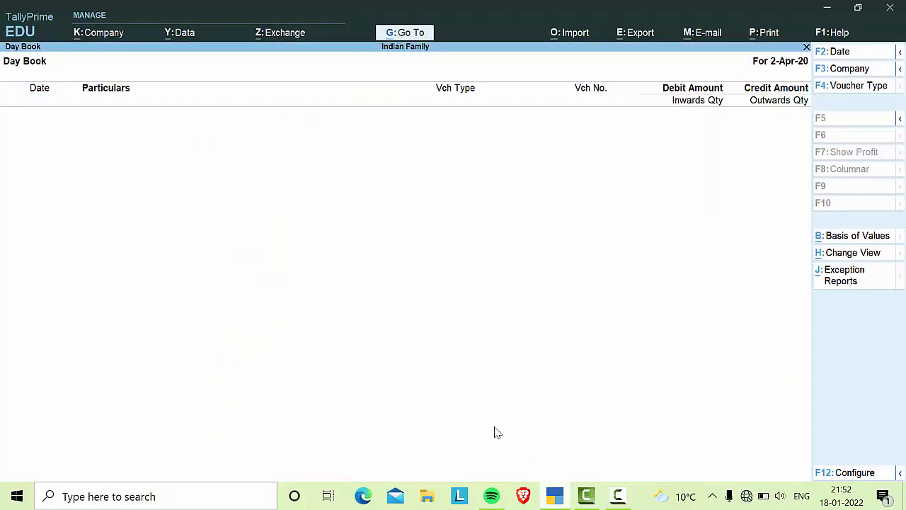
{"action": "key", "text": "Escape"}
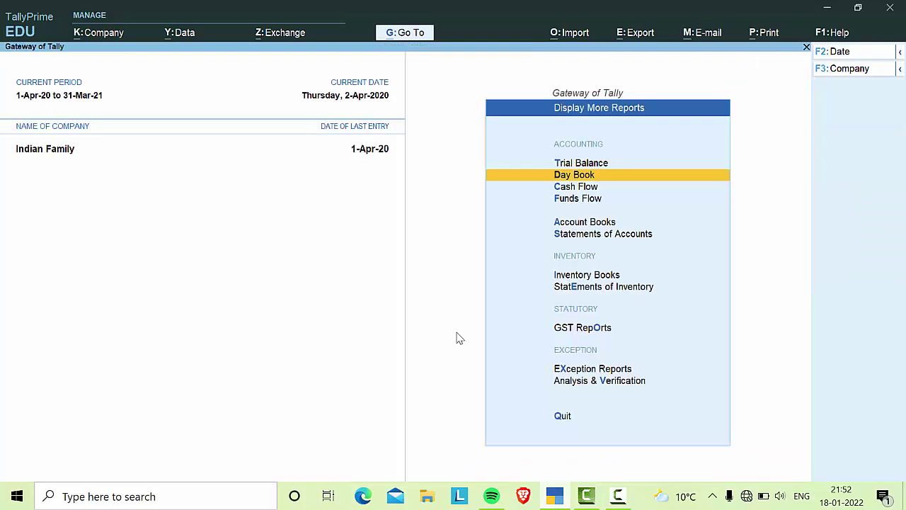
{"action": "key", "text": "Escape"}
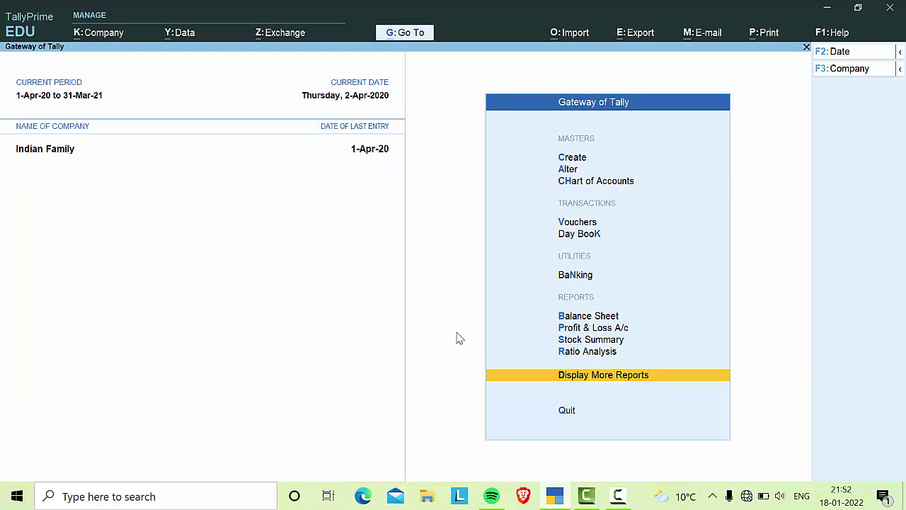
{"action": "key", "text": "Up"}
{"action": "key", "text": "Up"}
{"action": "key", "text": "Up"}
{"action": "key", "text": "Up"}
{"action": "key", "text": "Up"}
{"action": "key", "text": "Up"}
{"action": "key", "text": "Up"}
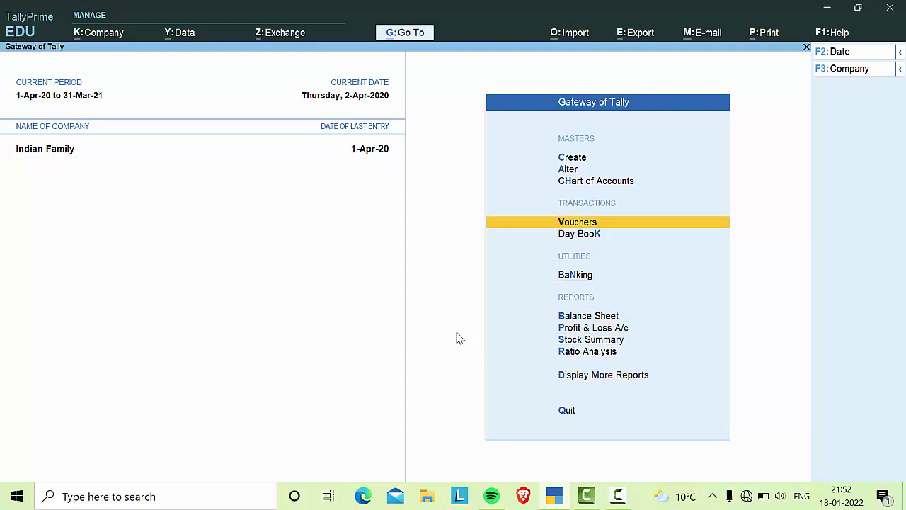
{"action": "key", "text": "Return"}
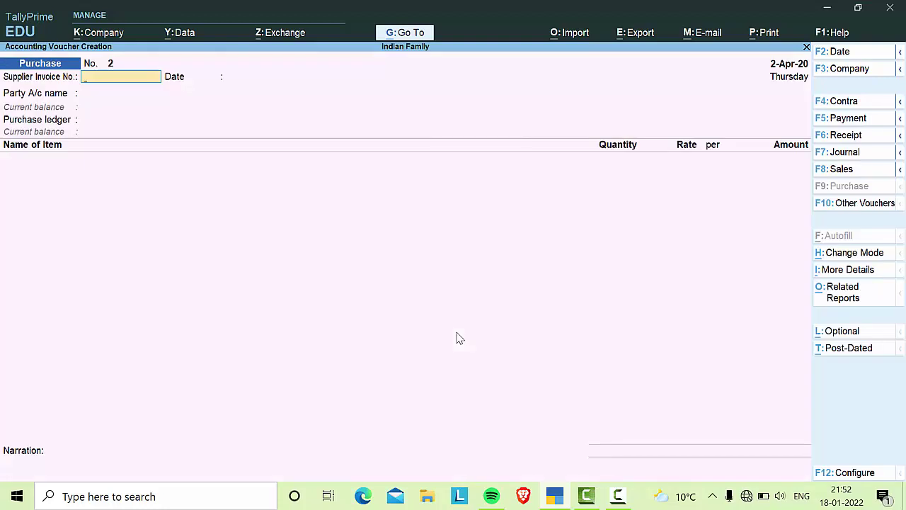
Step: Enter 54677 as the supplier invoice number and accept 2-Apr-20 as its date
{"action": "type", "text": "54677"}
{"action": "key", "text": "Return"}
{"action": "key", "text": "Return"}
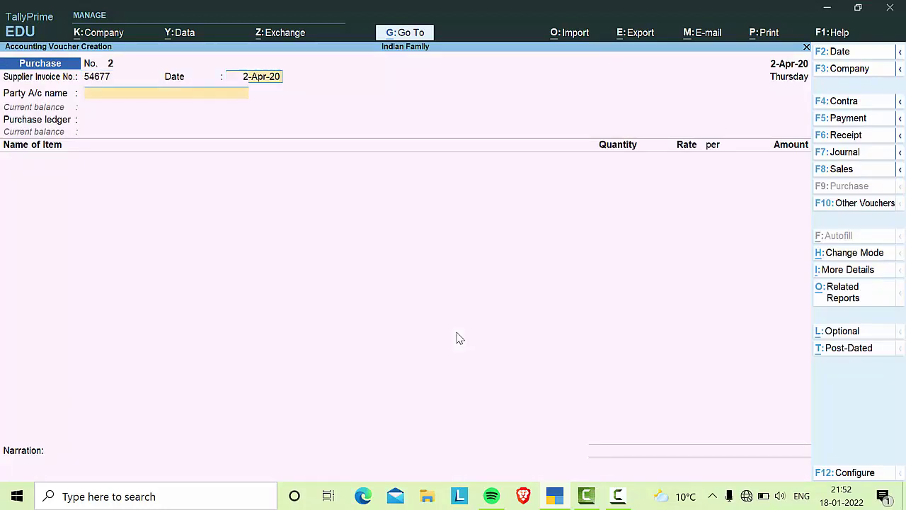
Step: Choose the supplier's ledger, the fifth account in the ledger list, as the party account
{"action": "key", "text": "Down"}
{"action": "key", "text": "Down"}
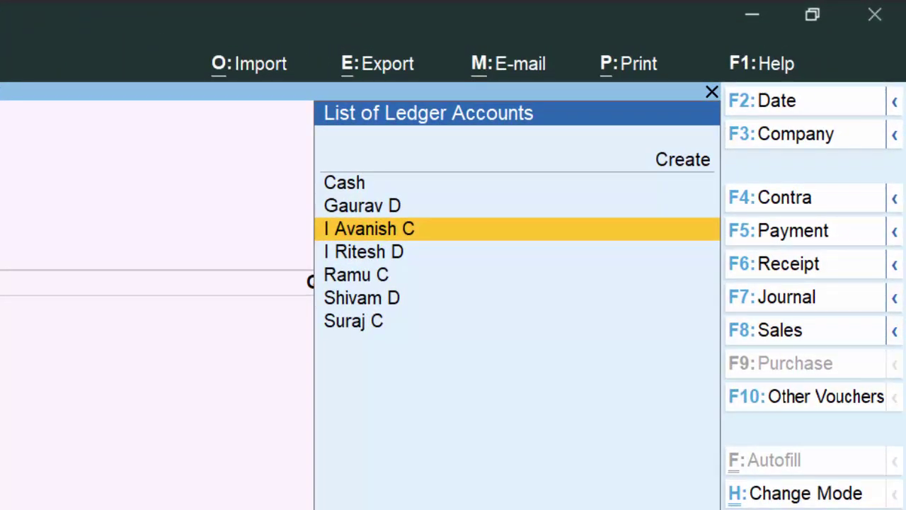
{"action": "key", "text": "Down"}
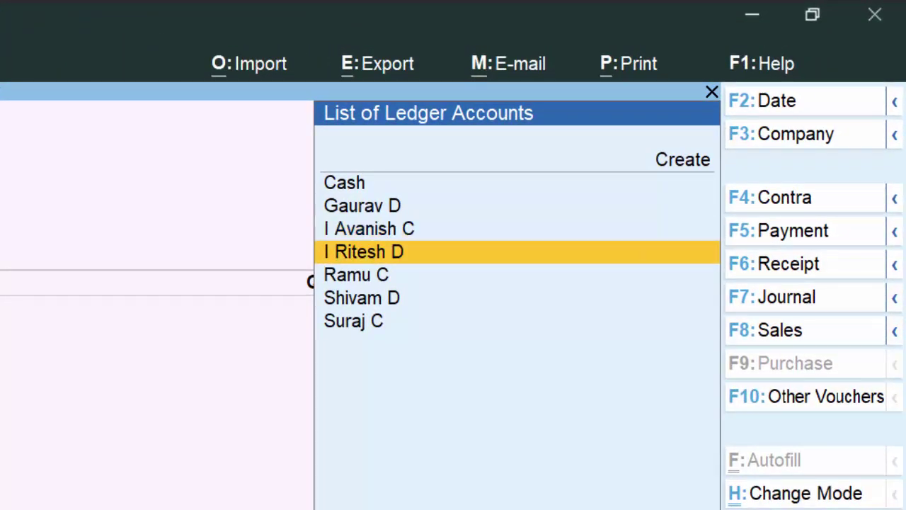
{"action": "key", "text": "Down"}
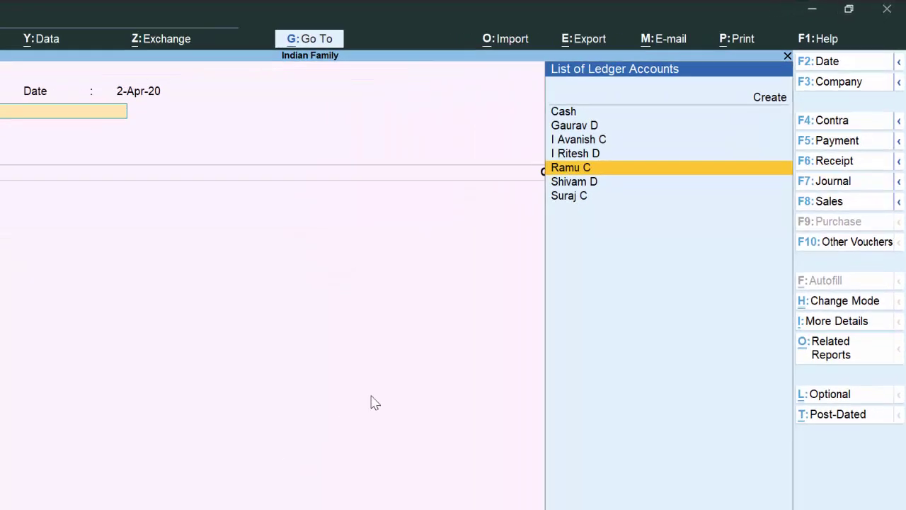
{"action": "key", "text": "Return"}
Step: Accept the default receipt and party details, and choose Purchase A/c as the purchase ledger
{"action": "key", "text": "Return"}
{"action": "key", "text": "Return"}
{"action": "key", "text": "Return"}
{"action": "key", "text": "Return"}
{"action": "key", "text": "Return"}
{"action": "key", "text": "Return"}
{"action": "key", "text": "Return"}
{"action": "key", "text": "Return"}
{"action": "key", "text": "Return"}
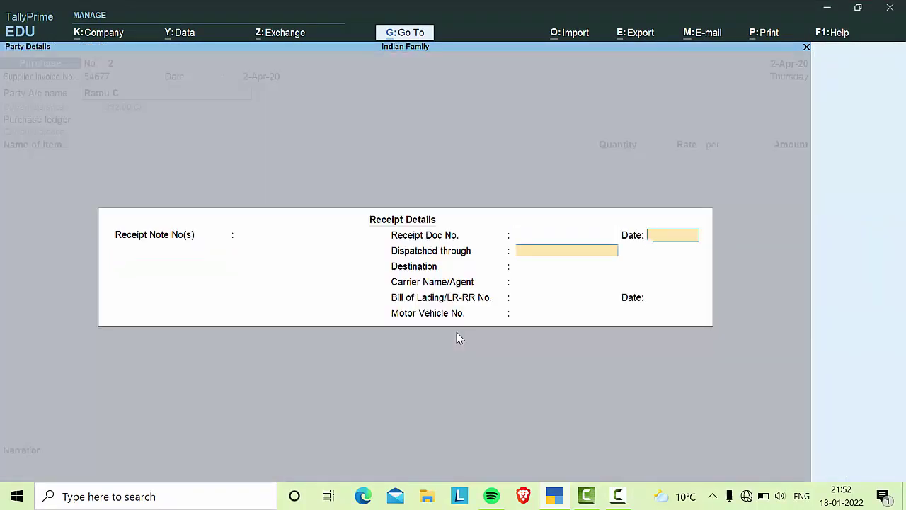
{"action": "key", "text": "Return"}
{"action": "key", "text": "Return"}
{"action": "key", "text": "Return"}
{"action": "key", "text": "Return"}
{"action": "key", "text": "Return"}
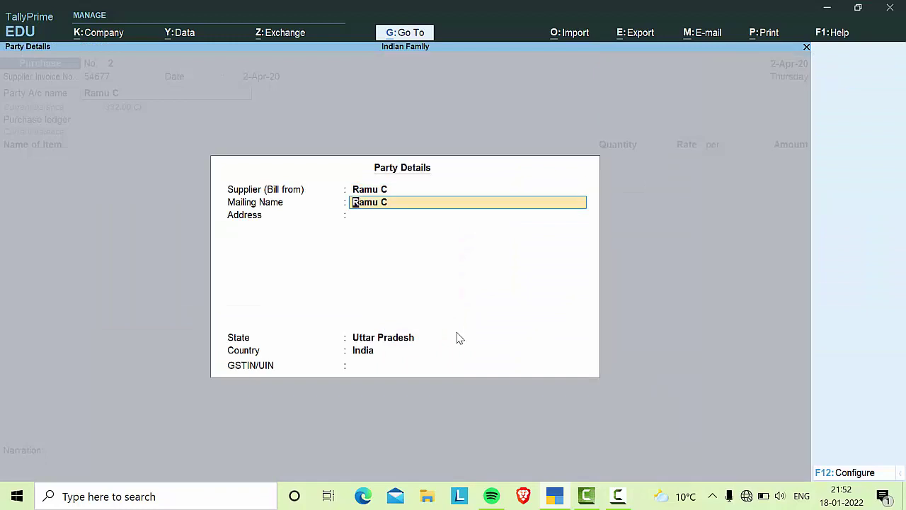
{"action": "key", "text": "Return"}
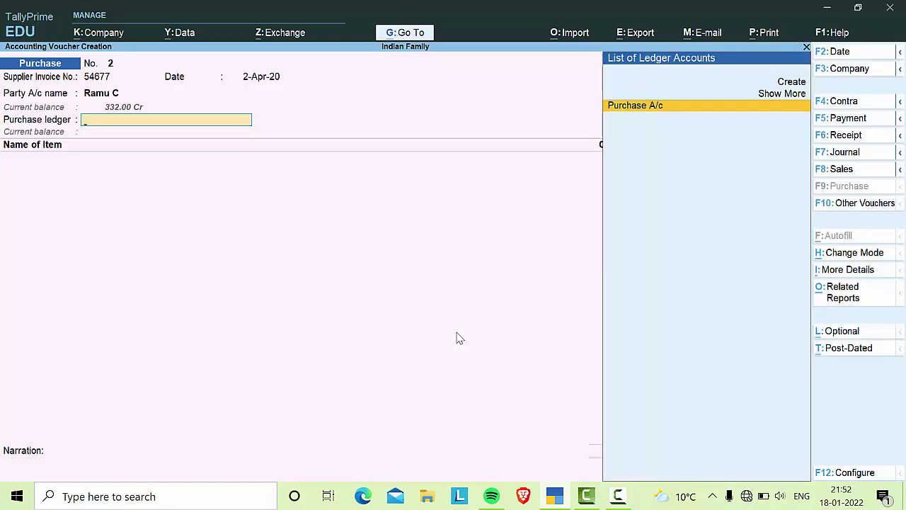
{"action": "key", "text": "Return"}
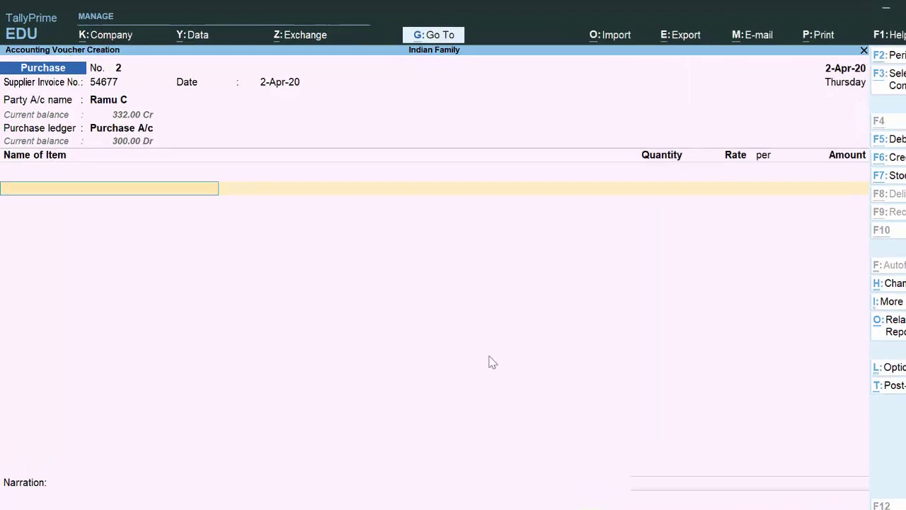
Step: Start a new stock item from the voucher's item line and name it Led Monitor without an alias
{"action": "key", "text": "alt+c"}
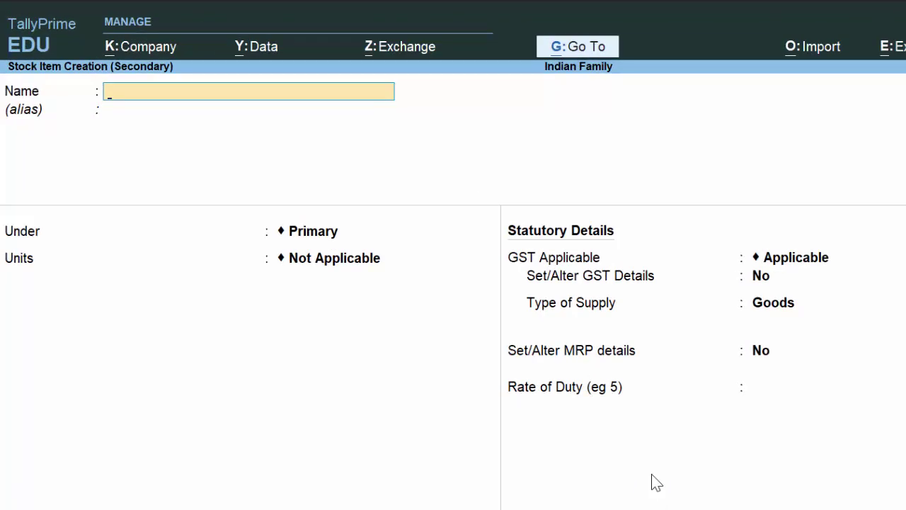
{"action": "type", "text": "Led Monb"}
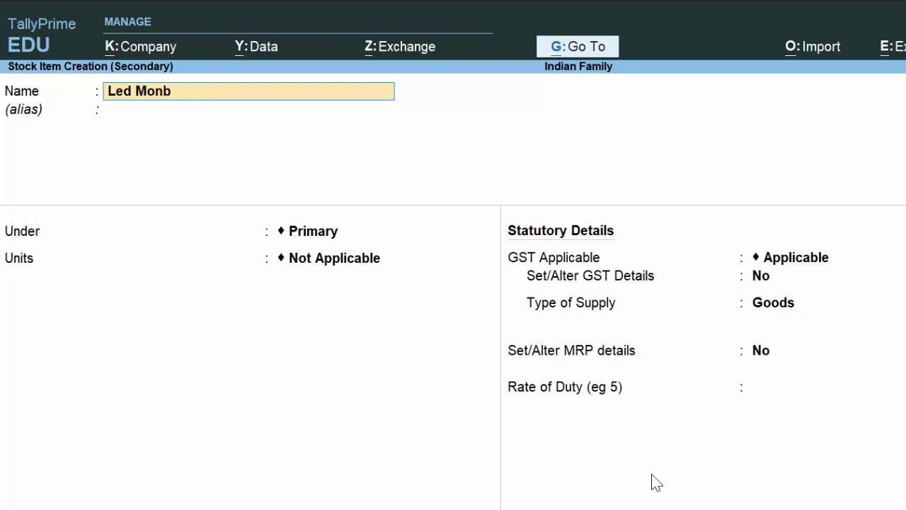
{"action": "key", "text": "BackSpace"}
{"action": "type", "text": "itor"}
{"action": "key", "text": "Return"}
{"action": "key", "text": "Return"}
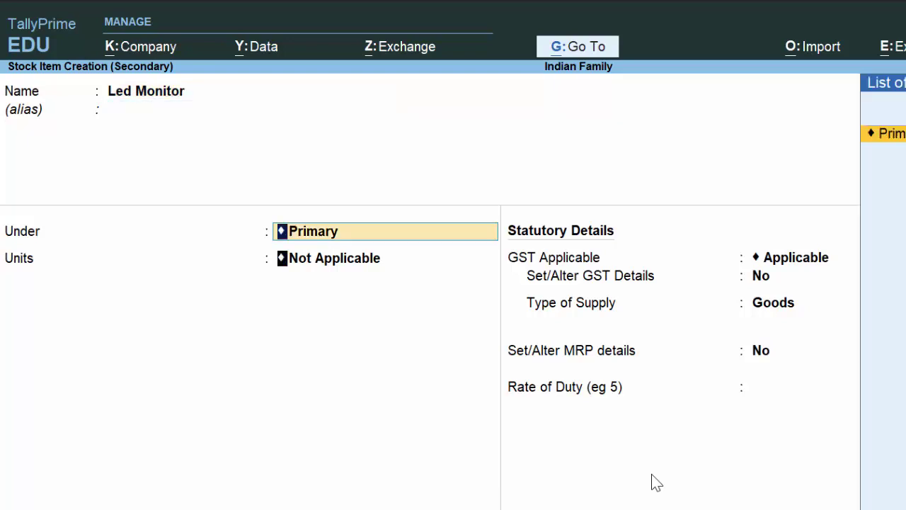
Step: Place the Led Monitor item under Primary with nos as its unit, and save it with the remaining defaults
{"action": "key", "text": "Return"}
{"action": "key", "text": "Down"}
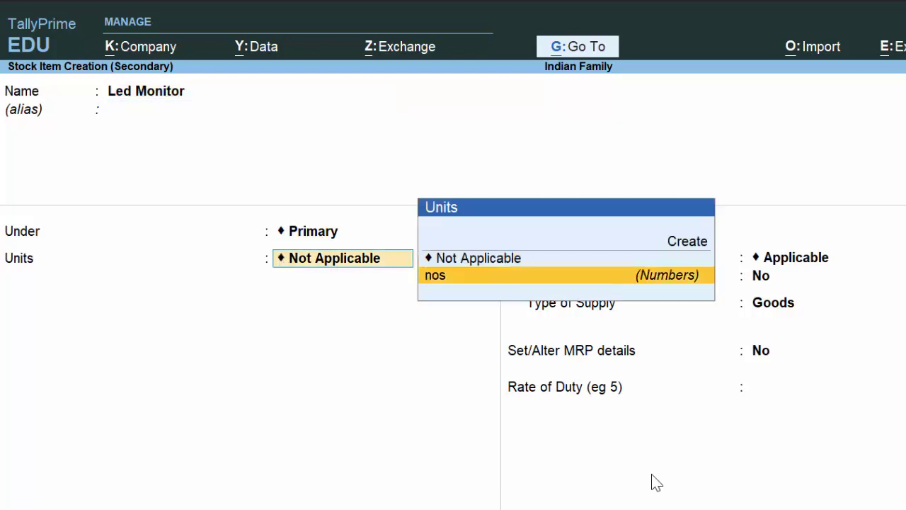
{"action": "key", "text": "Return"}
{"action": "key", "text": "Return"}
{"action": "key", "text": "Return"}
{"action": "key", "text": "Return"}
{"action": "key", "text": "Return"}
{"action": "key", "text": "Return"}
{"action": "key", "text": "Return"}
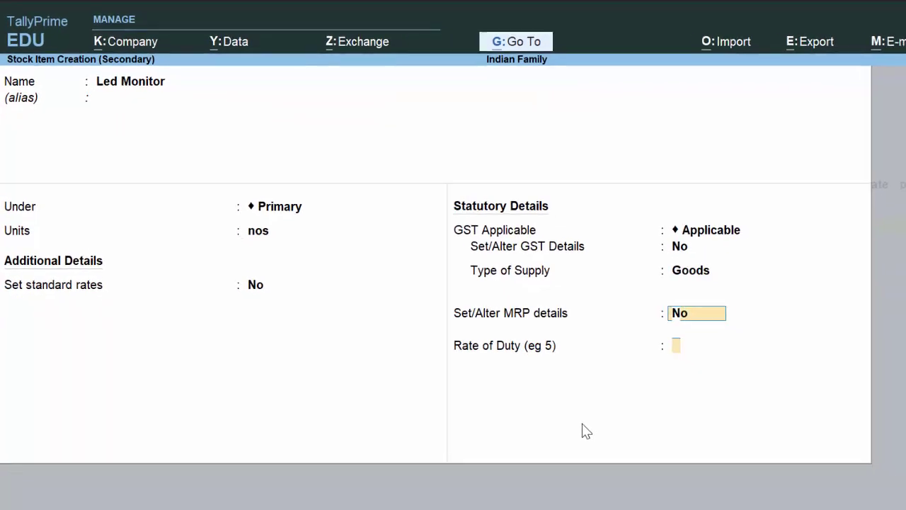
{"action": "key", "text": "Return"}
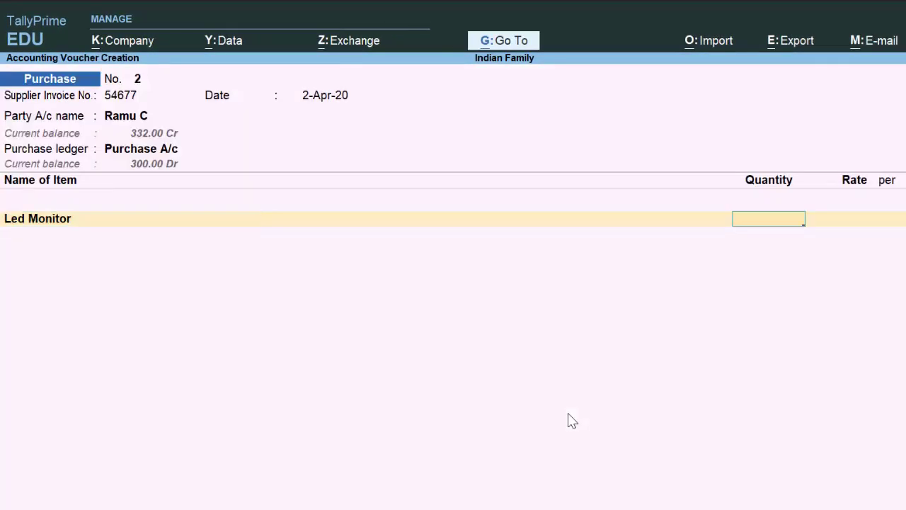
Step: Set the Led Monitor line to a quantity of 5 nos at a rate of 18000 per nos
{"action": "type", "text": "5"}
{"action": "key", "text": "Return"}
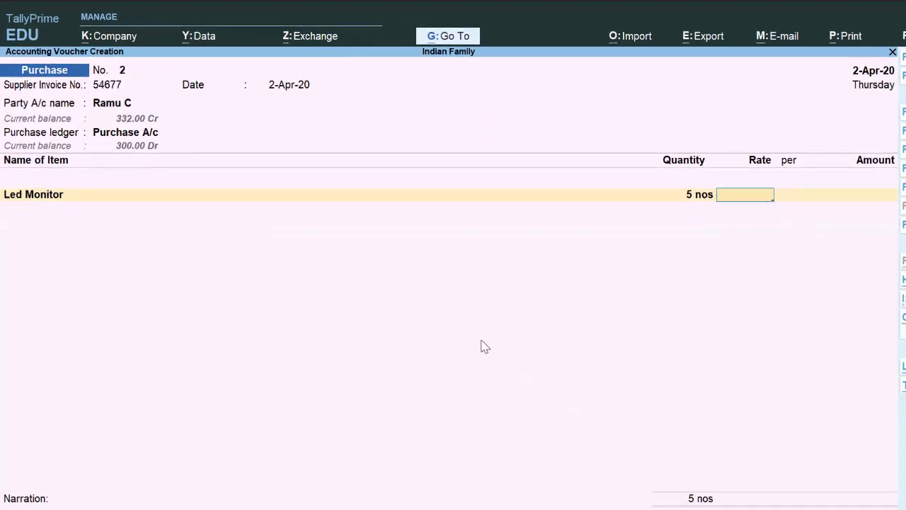
{"action": "type", "text": "18000"}
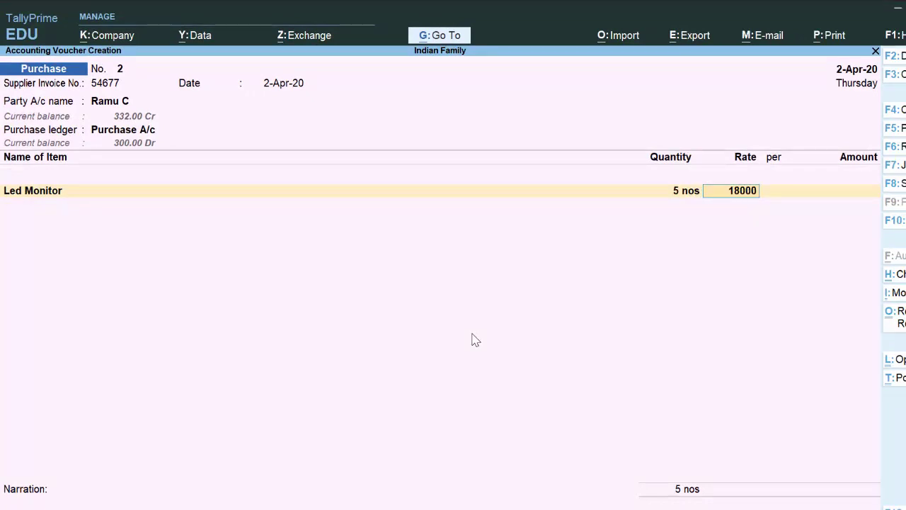
{"action": "key", "text": "Return"}
{"action": "key", "text": "Return"}
{"action": "key", "text": "Return"}
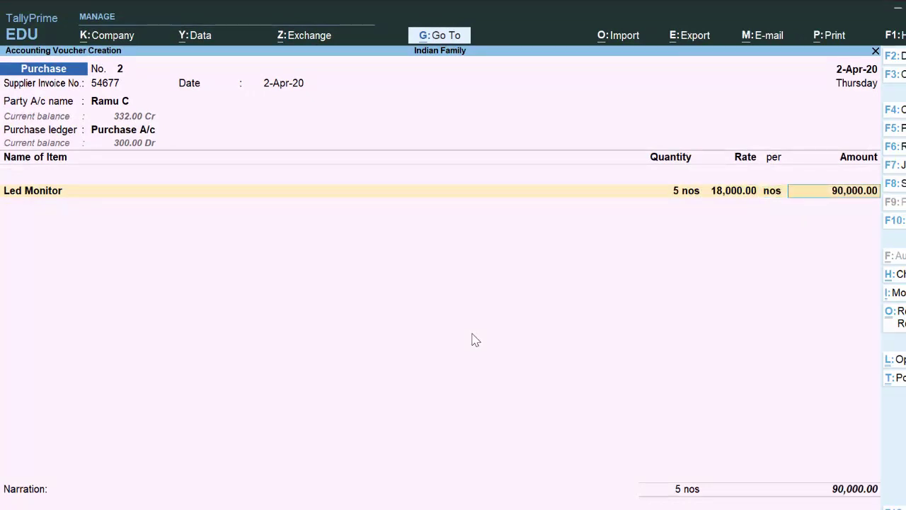
Step: Add the Cgst and Sgst ledgers with their calculated amounts, then save the purchase voucher and return to the Gateway of Tally
{"action": "type", "text": "C"}
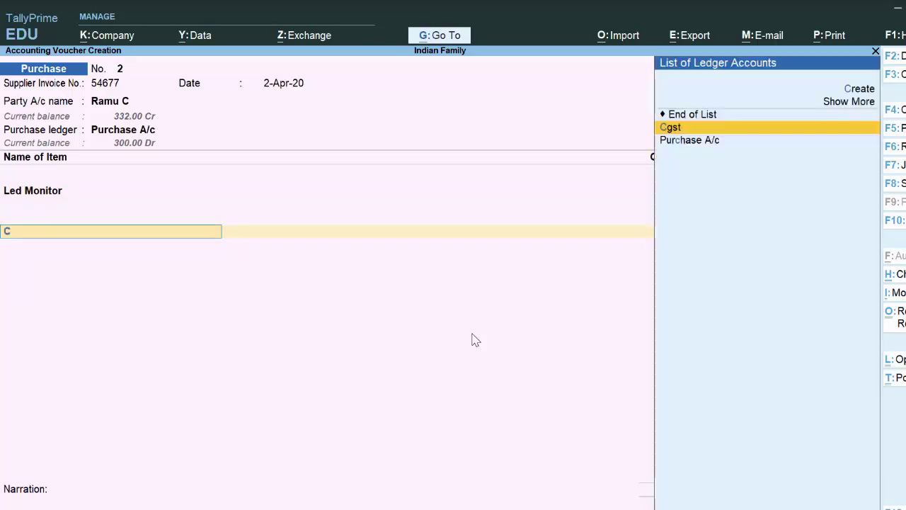
{"action": "key", "text": "Return"}
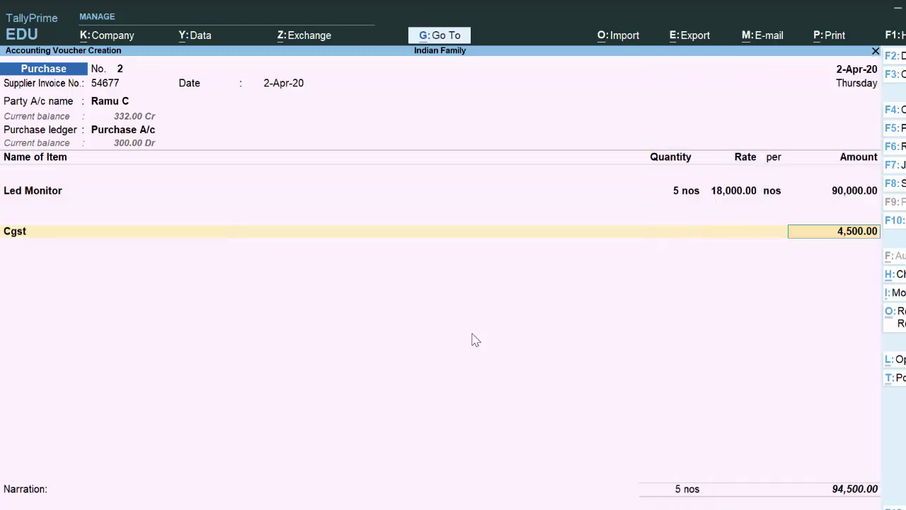
{"action": "key", "text": "Return"}
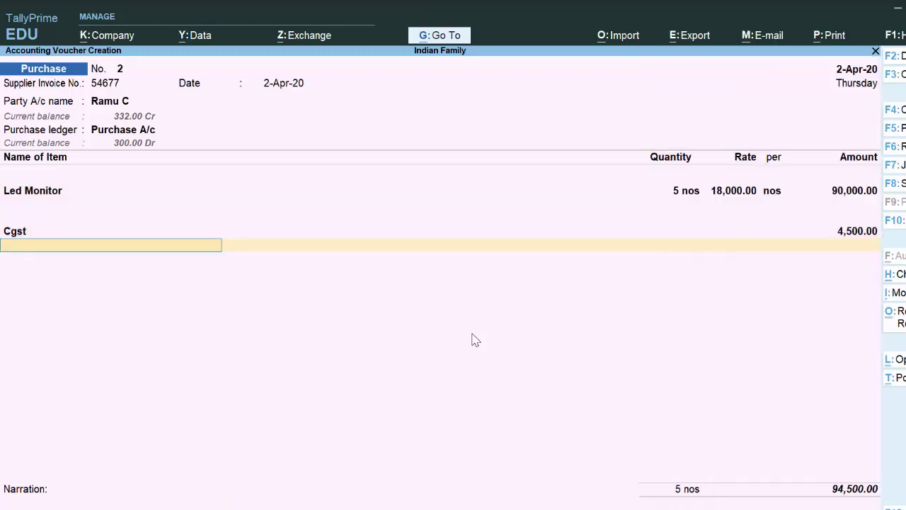
{"action": "type", "text": "S"}
{"action": "key", "text": "Return"}
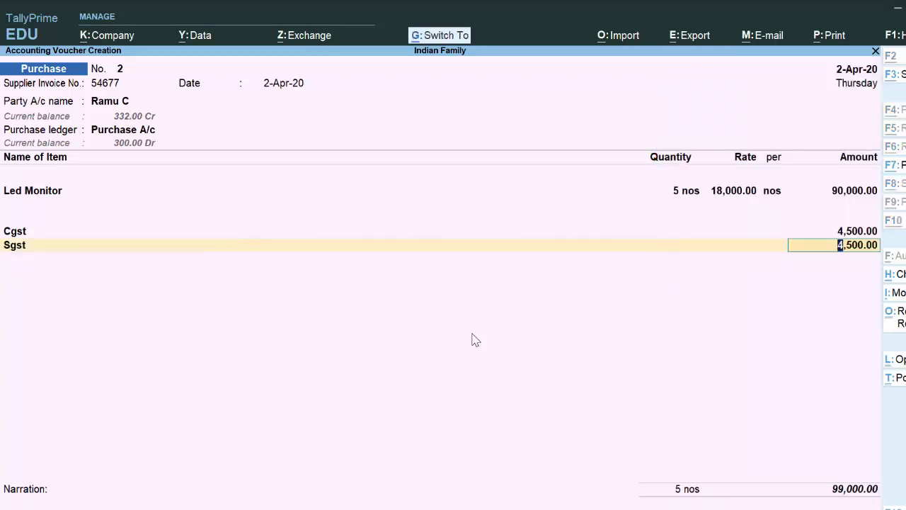
{"action": "key", "text": "ctrl+a"}
{"action": "key", "text": "Escape"}
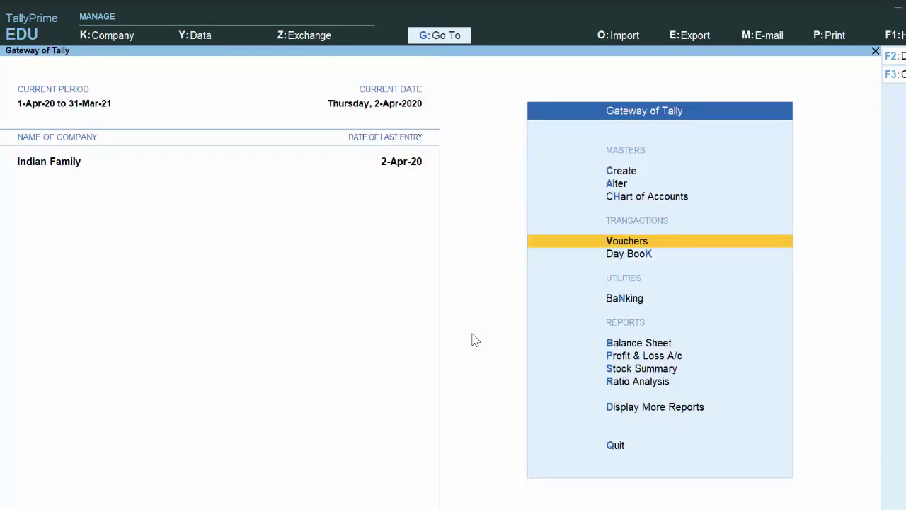
Step: Open the Day Book and display the Purchase voucher dated 2-Apr-20
{"action": "key", "text": "d"}
{"action": "key", "text": "d"}
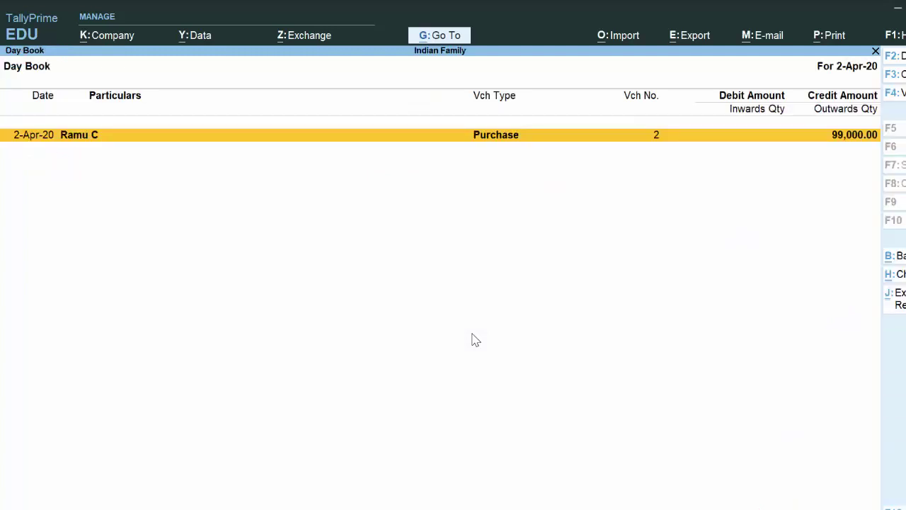
{"action": "key", "text": "Return"}
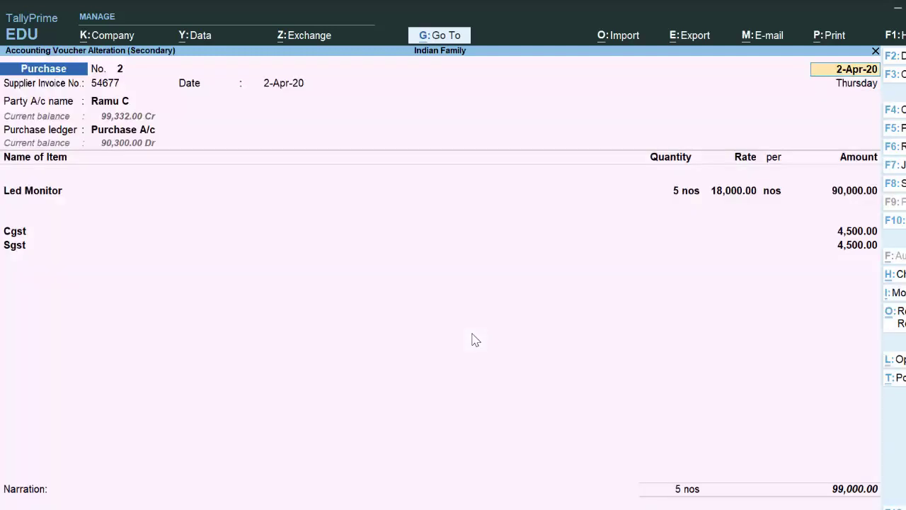
Step: Preview the current purchase voucher's printed invoice, zoom in to examine it, and close the preview without printing
{"action": "key", "text": "alt+p"}
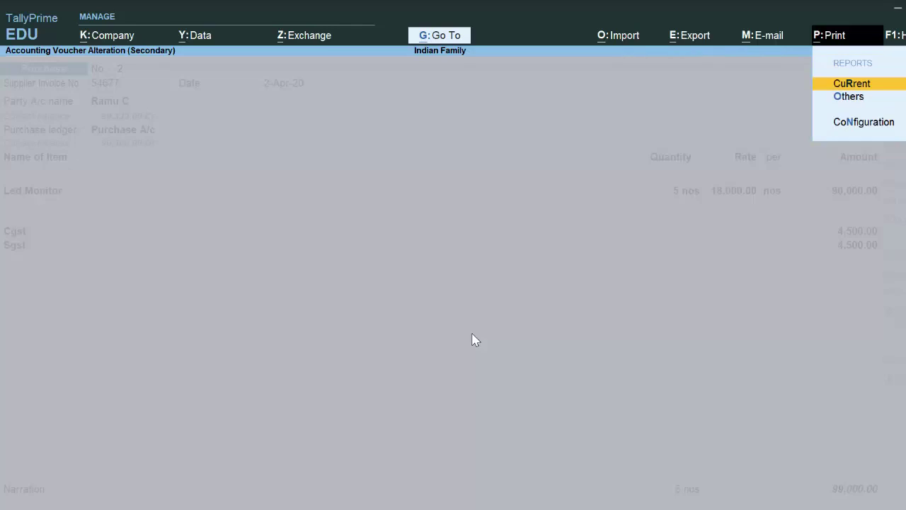
{"action": "key", "text": "Return"}
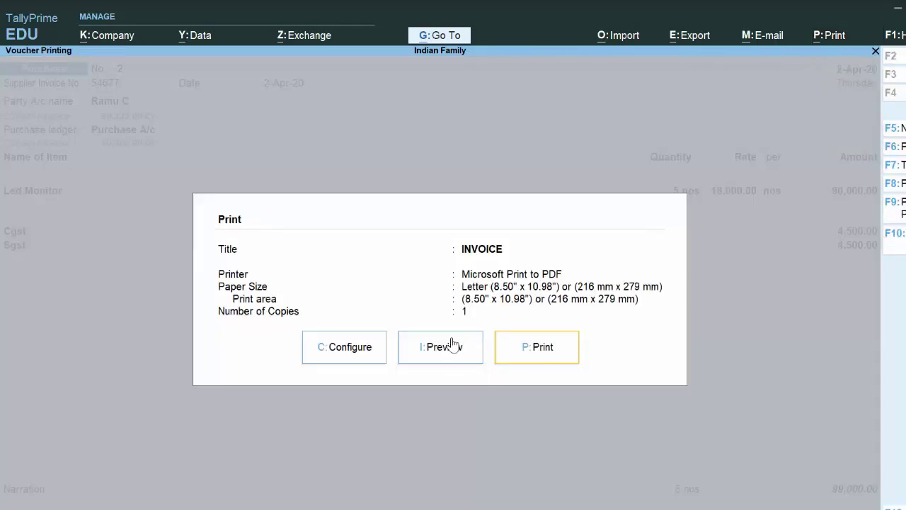
{"action": "left_click", "coordinate": [453, 345]}
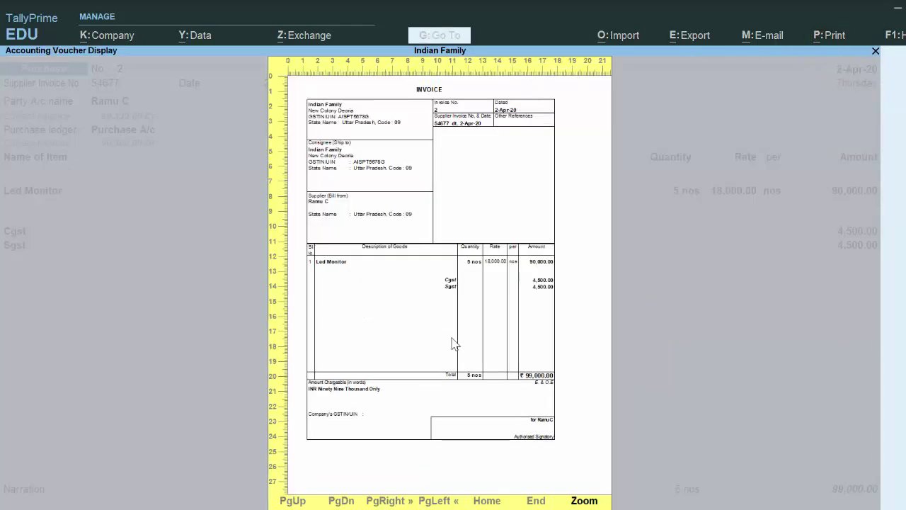
{"action": "left_click", "coordinate": [585, 501]}
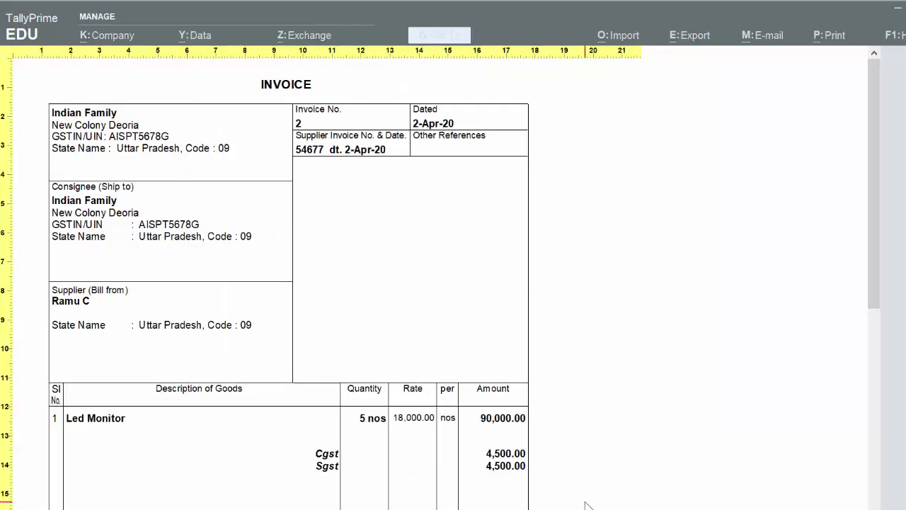
{"action": "left_click", "coordinate": [585, 501]}
{"action": "key", "text": "Escape"}
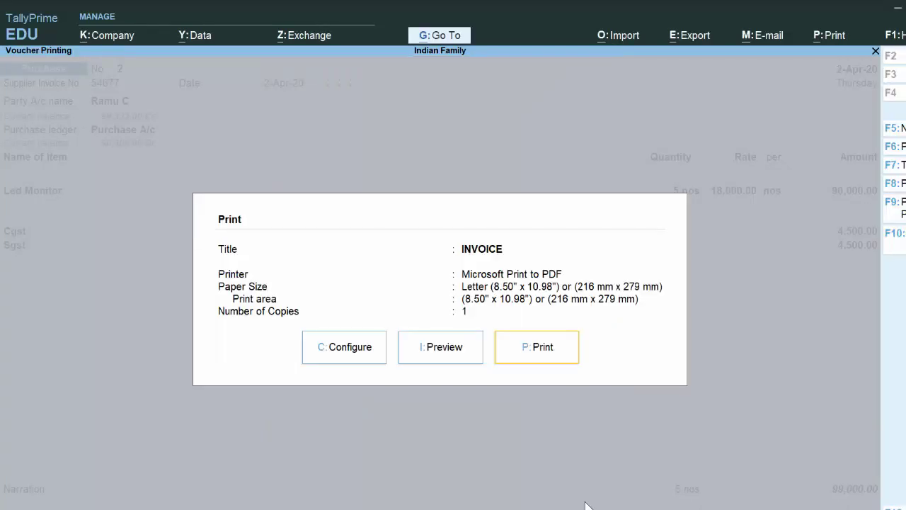
{"action": "key", "text": "Escape"}
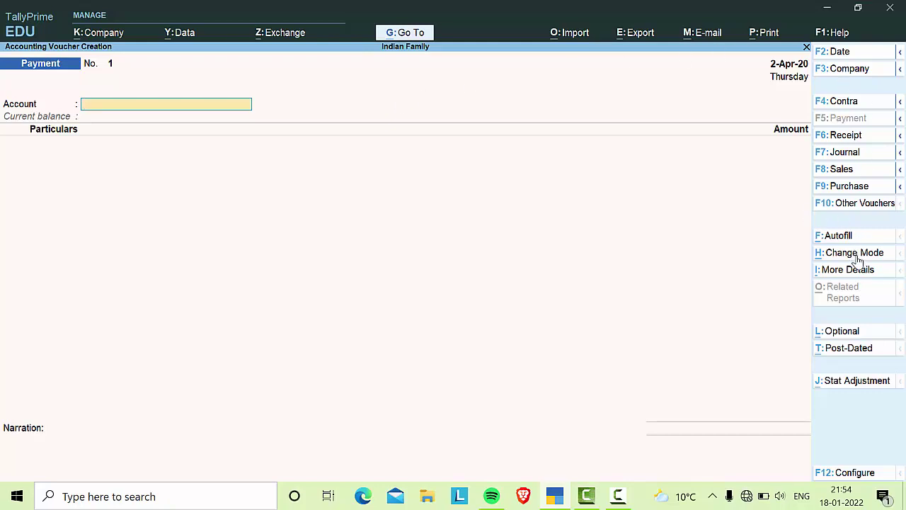
Step: Change the payment voucher's mode to Double Entry
{"action": "key", "text": "ctrl+h"}
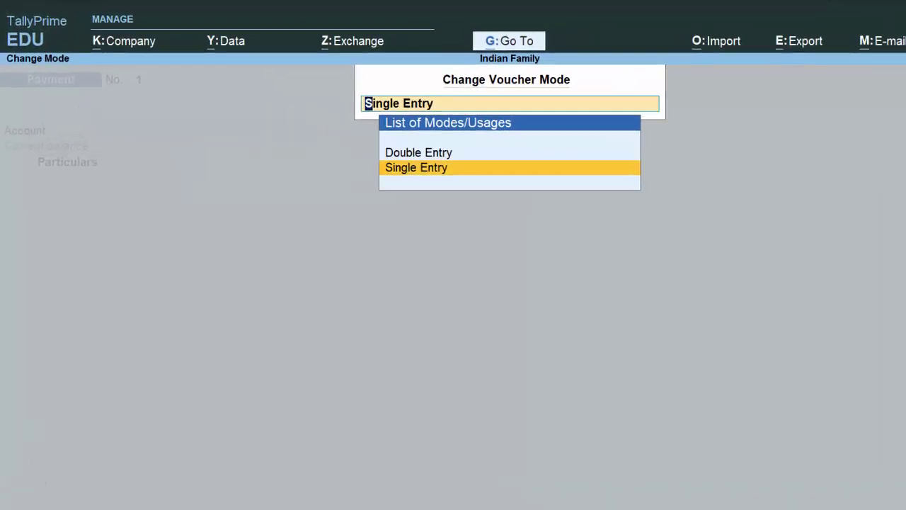
{"action": "key", "text": "Up"}
{"action": "key", "text": "Return"}
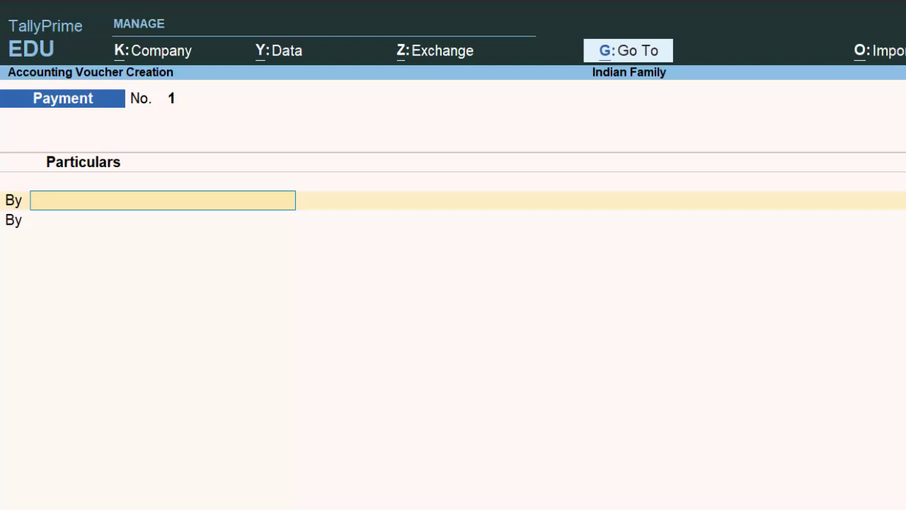
Step: Configure the payment voucher to use Cr/Dr instead of To/By during voucher entry, and save the configuration
{"action": "key", "text": "F12"}
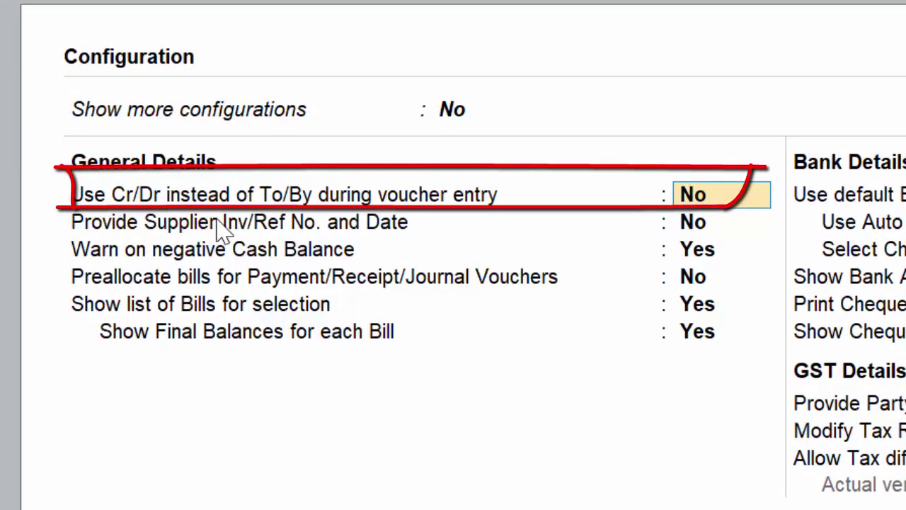
{"action": "key", "text": "Return"}
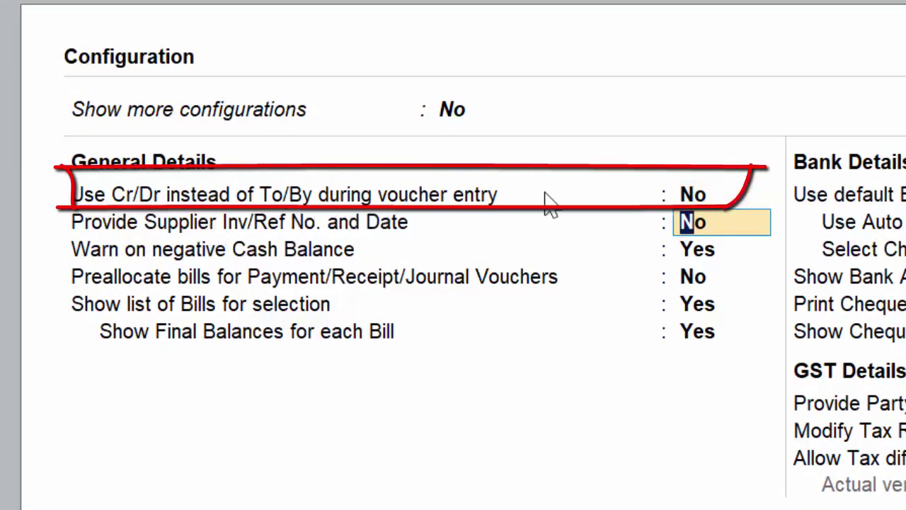
{"action": "left_click", "coordinate": [693, 197]}
{"action": "key", "text": "y"}
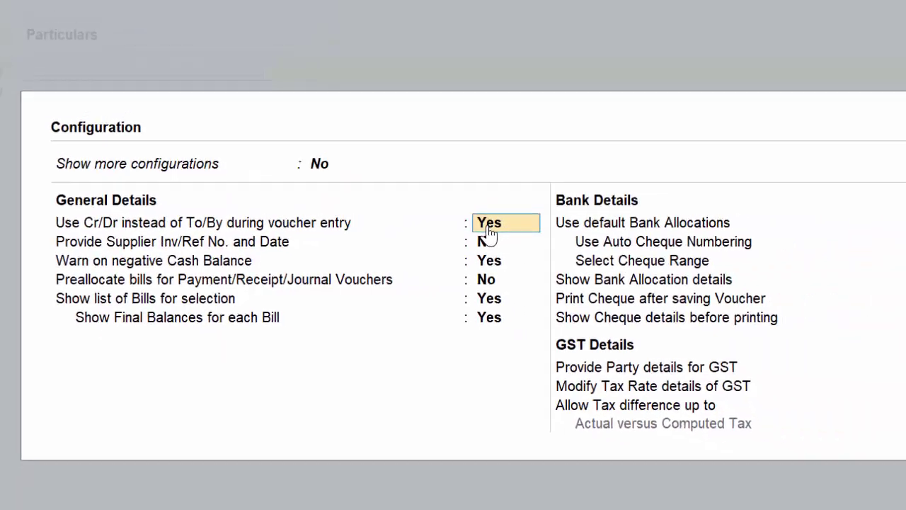
{"action": "key", "text": "ctrl+a"}
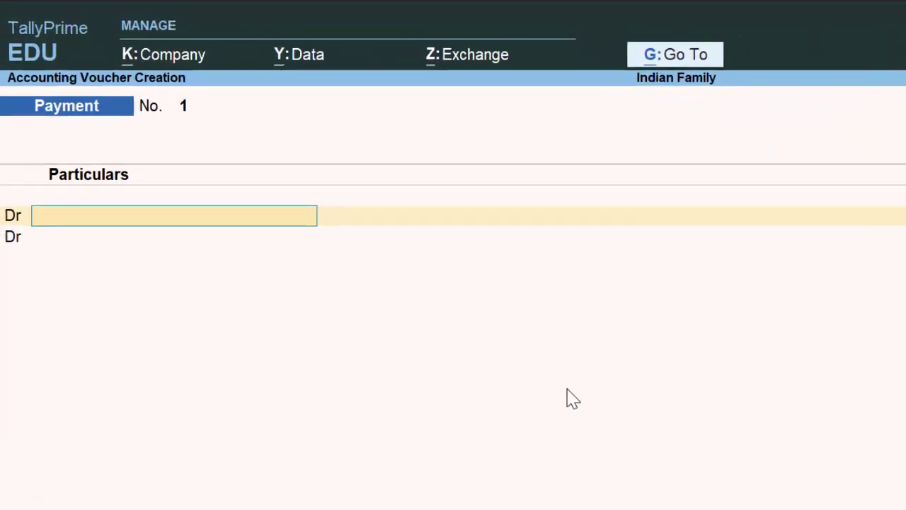
Step: Try debiting the Led Monitor supplier's ledger with 99332 up to its bill-wise details, and abandon the unsaved payment voucher
{"action": "key", "text": "Down"}
{"action": "key", "text": "Down"}
{"action": "key", "text": "Down"}
{"action": "key", "text": "Down"}
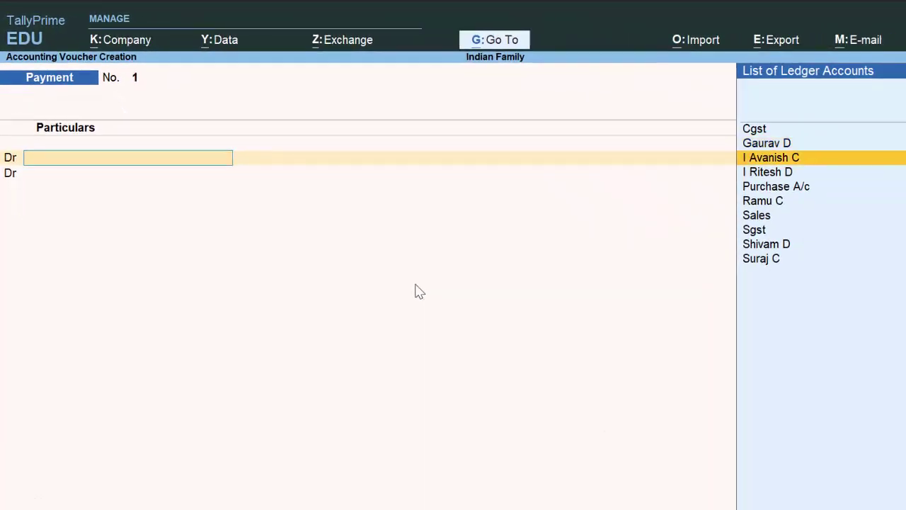
{"action": "key", "text": "Down"}
{"action": "key", "text": "Return"}
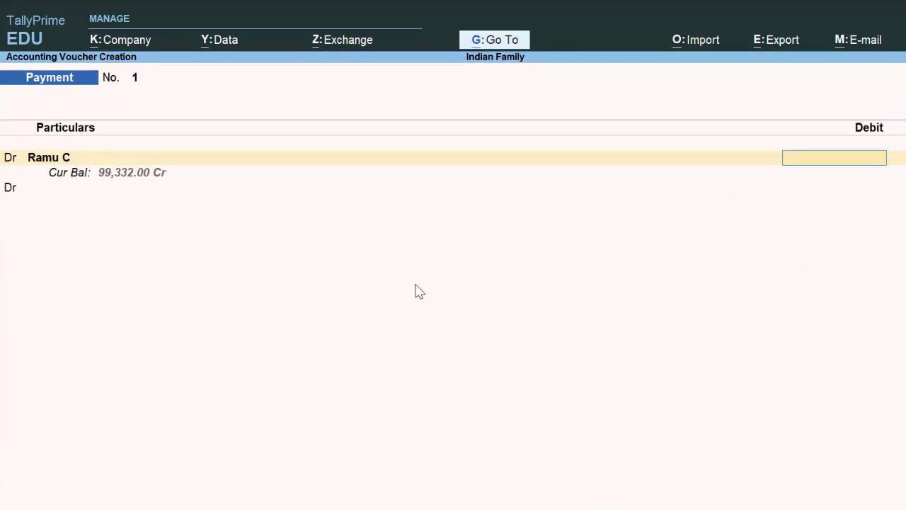
{"action": "type", "text": "99332"}
{"action": "key", "text": "Return"}
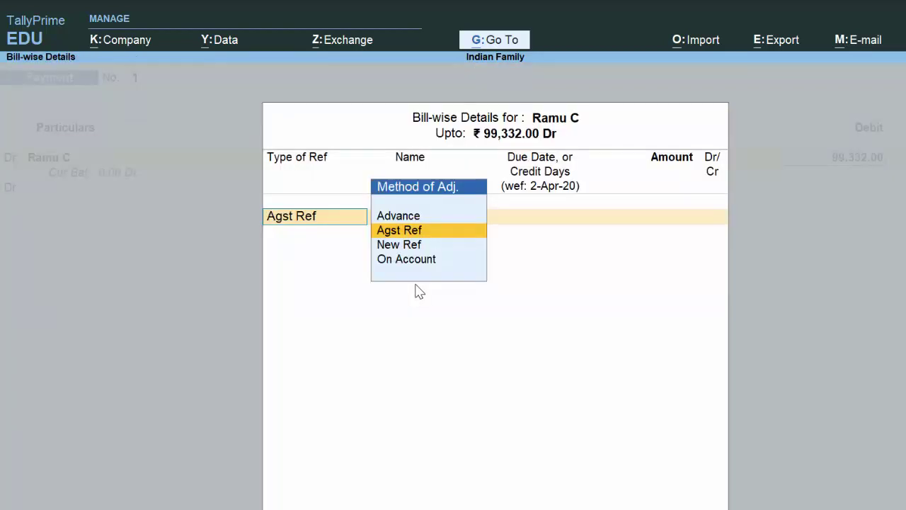
{"action": "key", "text": "Escape"}
{"action": "key", "text": "Escape"}
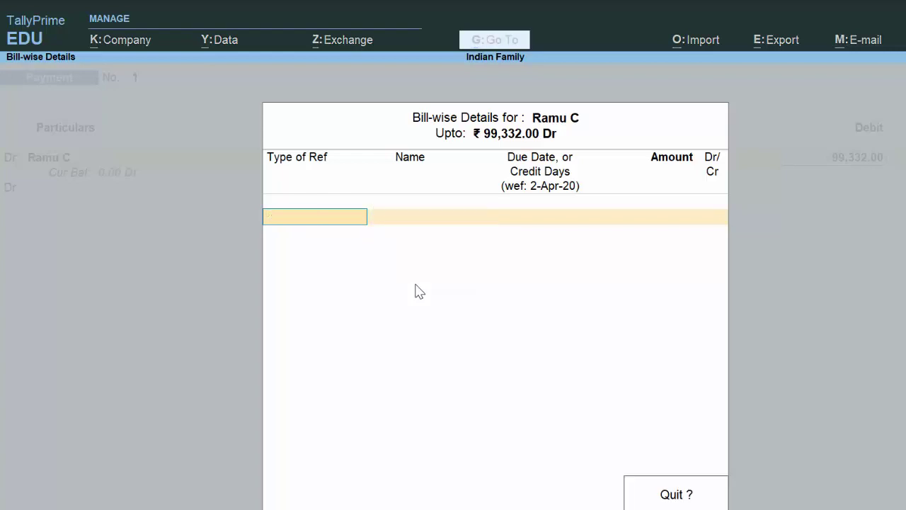
{"action": "key", "text": "y"}
{"action": "key", "text": "Escape"}
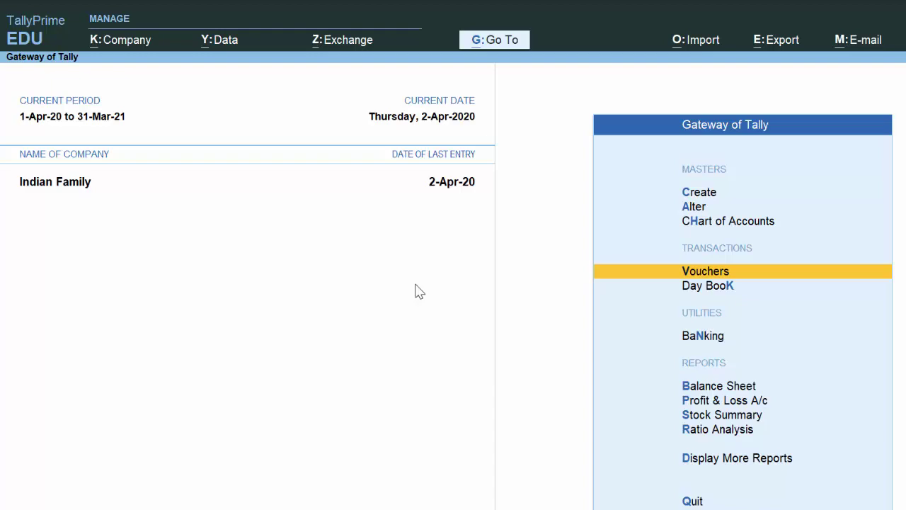
Step: Set Enable Bill-wise entry to No in the company features and save them
{"action": "key", "text": "F11"}
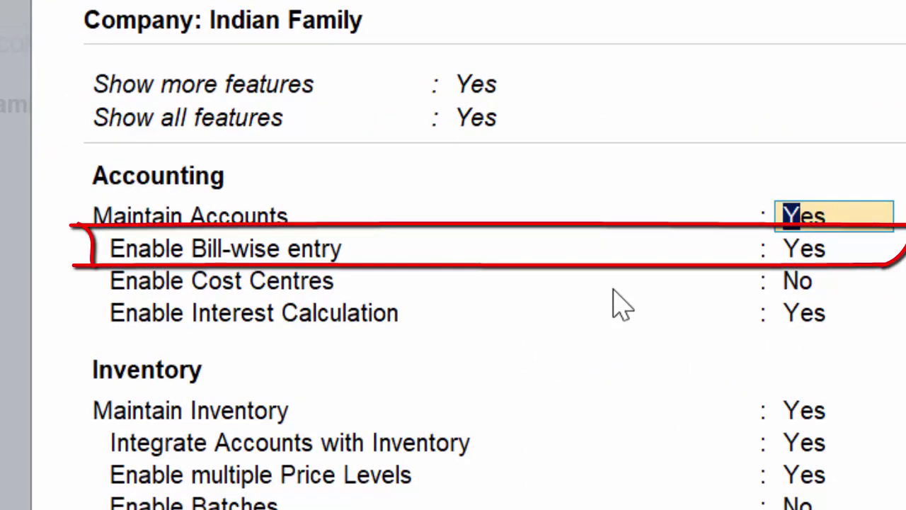
{"action": "left_click", "coordinate": [799, 249]}
{"action": "key", "text": "n"}
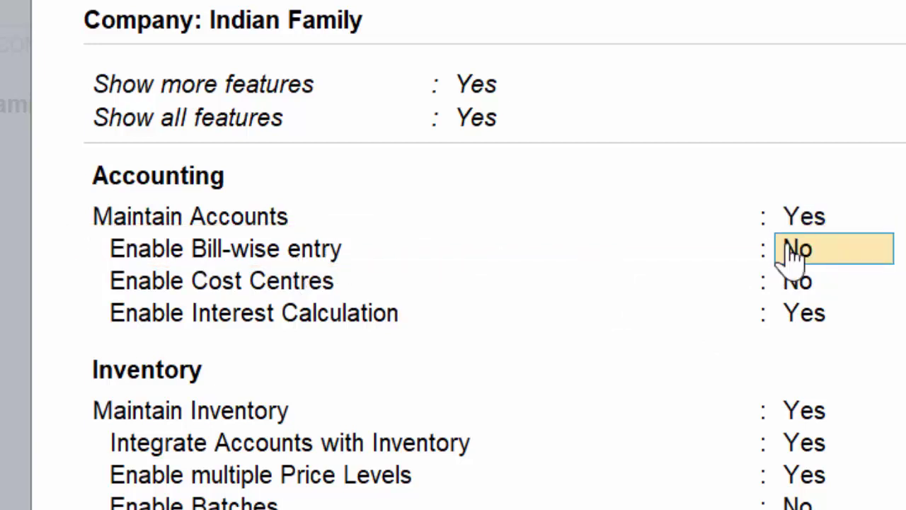
{"action": "key", "text": "ctrl+a"}
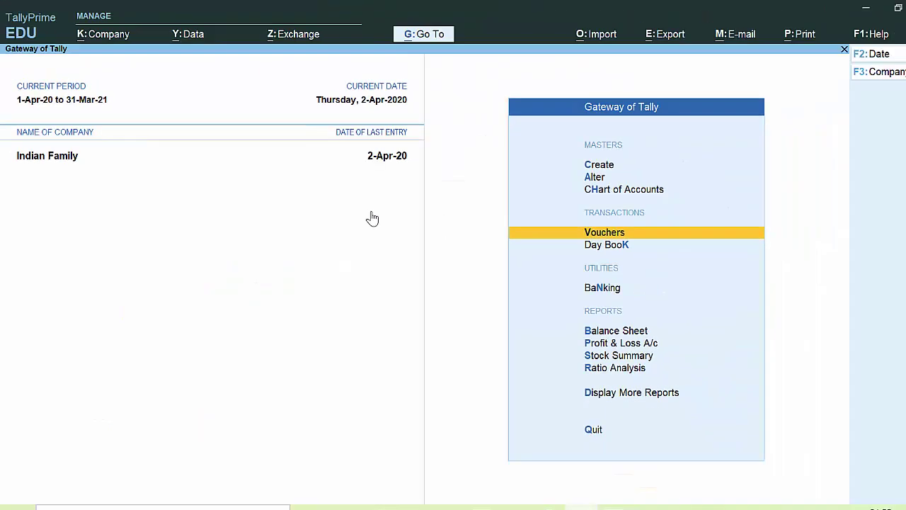
Step: Try a payment voucher without bill-wise entry, debiting the supplier's ledger with 99332 up to the credit account selection, and discard it
{"action": "key", "text": "Return"}
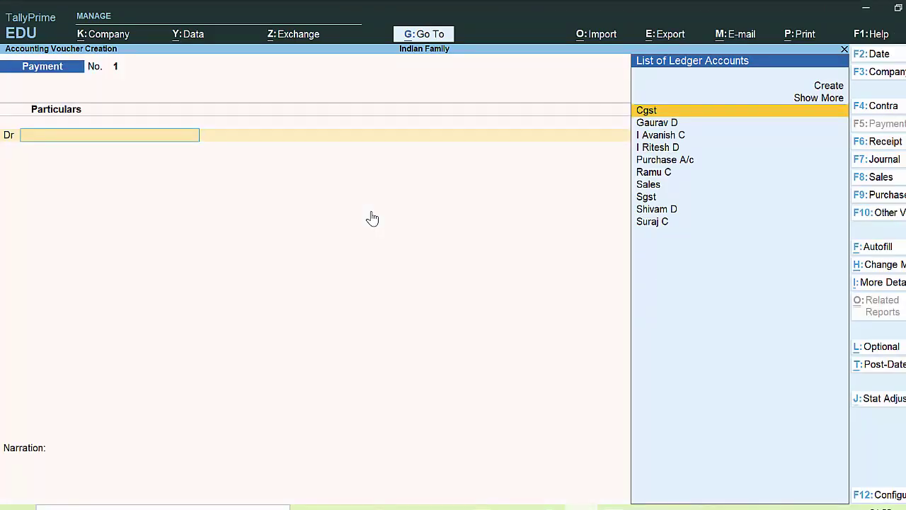
{"action": "key", "text": "Down"}
{"action": "key", "text": "Down"}
{"action": "key", "text": "Down"}
{"action": "key", "text": "Down"}
{"action": "key", "text": "Down"}
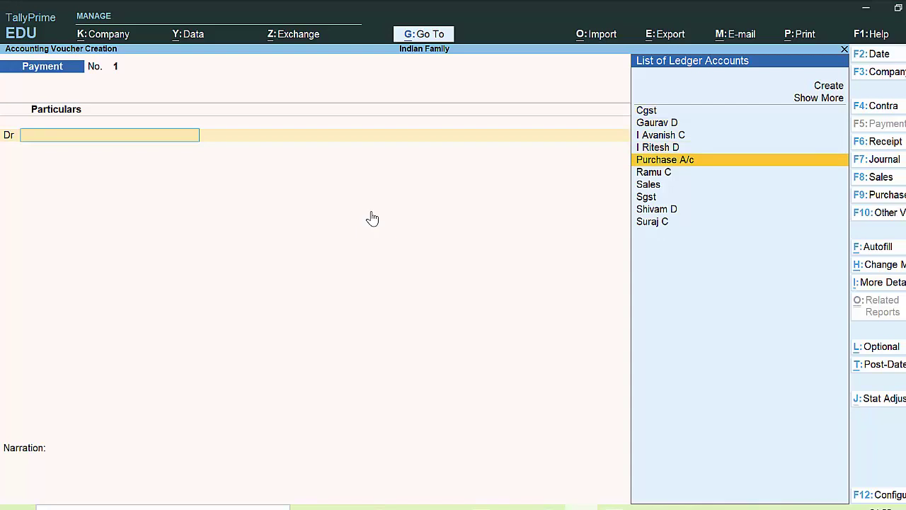
{"action": "key", "text": "Return"}
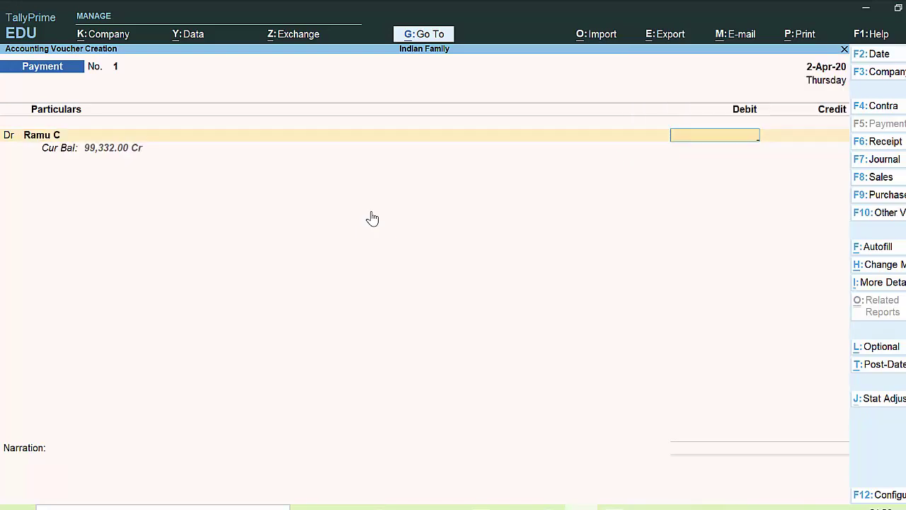
{"action": "type", "text": "99332"}
{"action": "key", "text": "Return"}
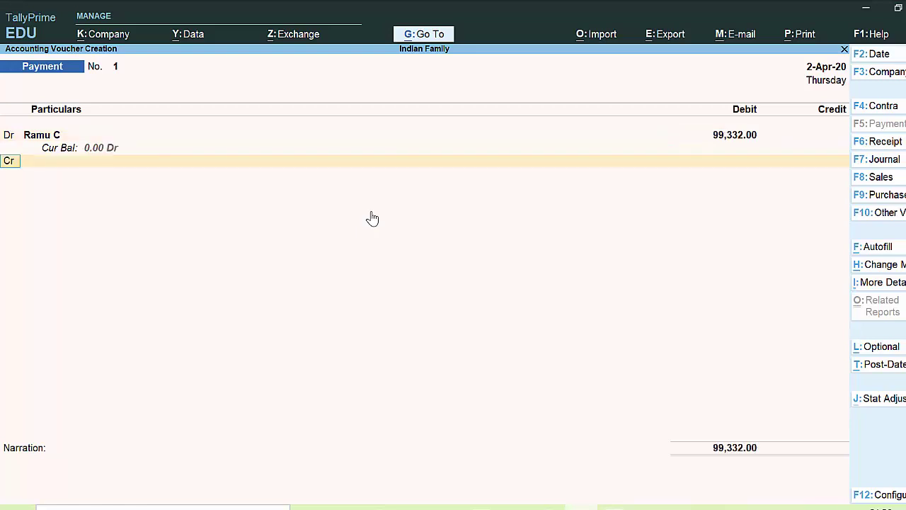
{"action": "key", "text": "Return"}
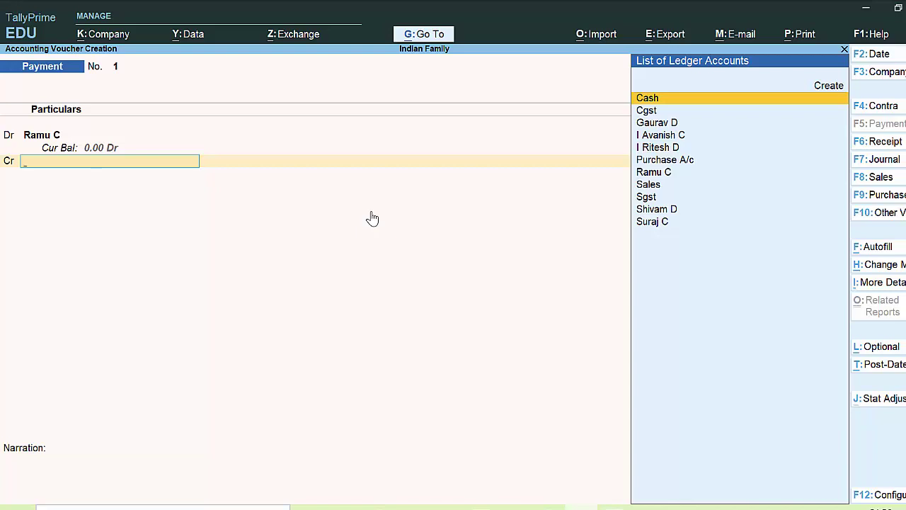
{"action": "key", "text": "Escape"}
{"action": "key", "text": "Escape"}
{"action": "key", "text": "n"}
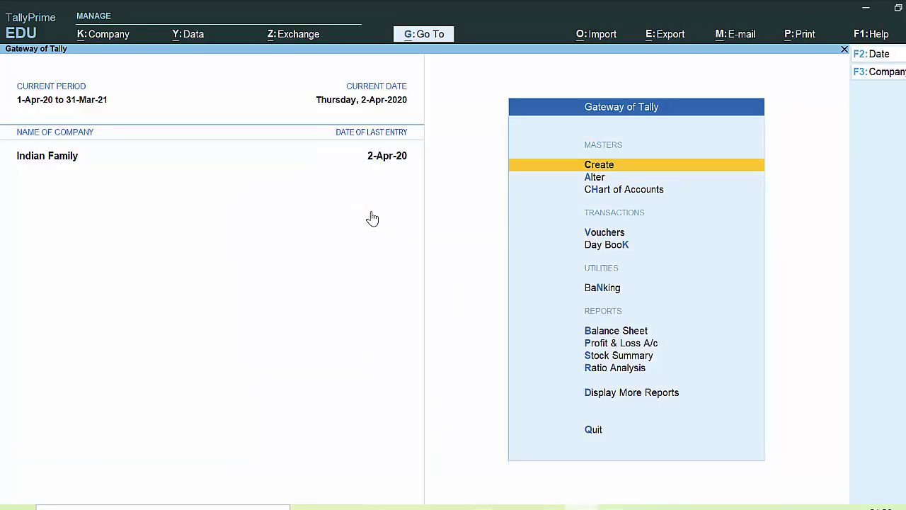
Step: Set Enable Bill-wise entry back to Yes in the company features and save them
{"action": "key", "text": "F11"}
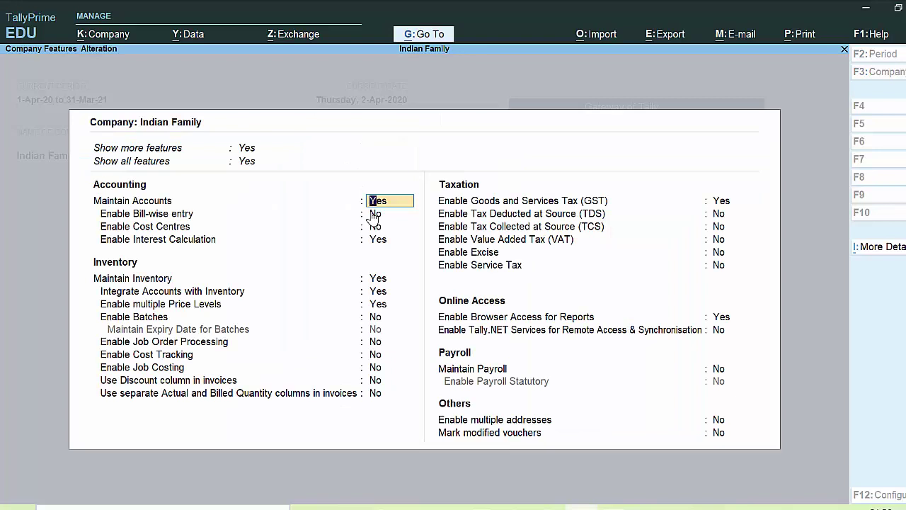
{"action": "left_click", "coordinate": [373, 216]}
{"action": "key", "text": "y"}
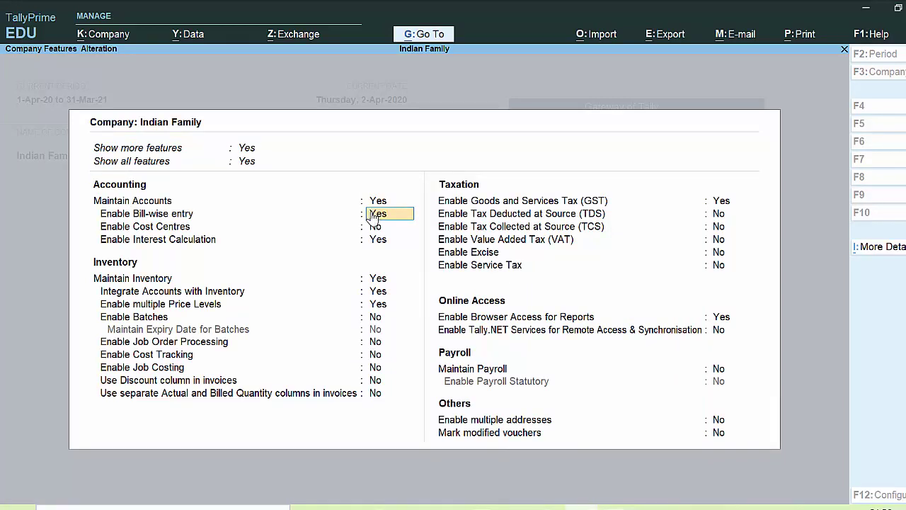
{"action": "key", "text": "ctrl+a"}
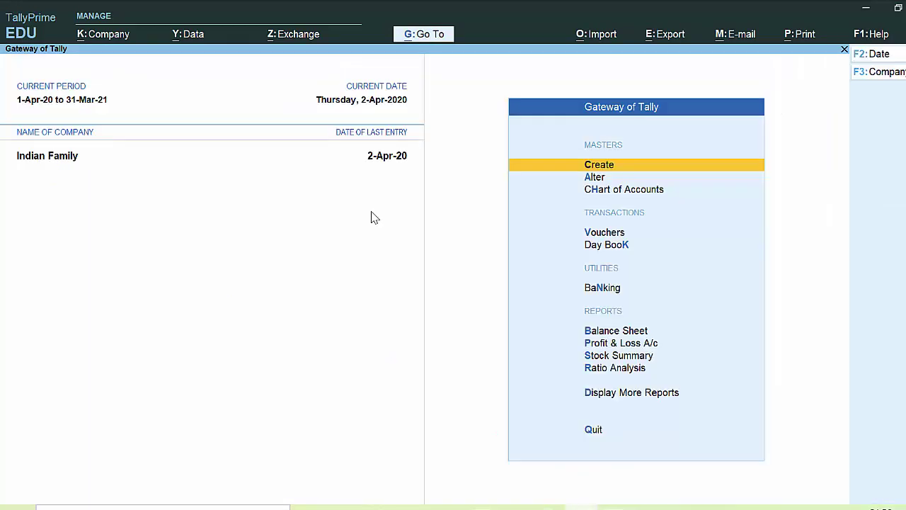
Step: Start a payment voucher and debit the Led Monitor supplier's ledger with 99332, continuing to its bill-wise details
{"action": "key", "text": "v"}
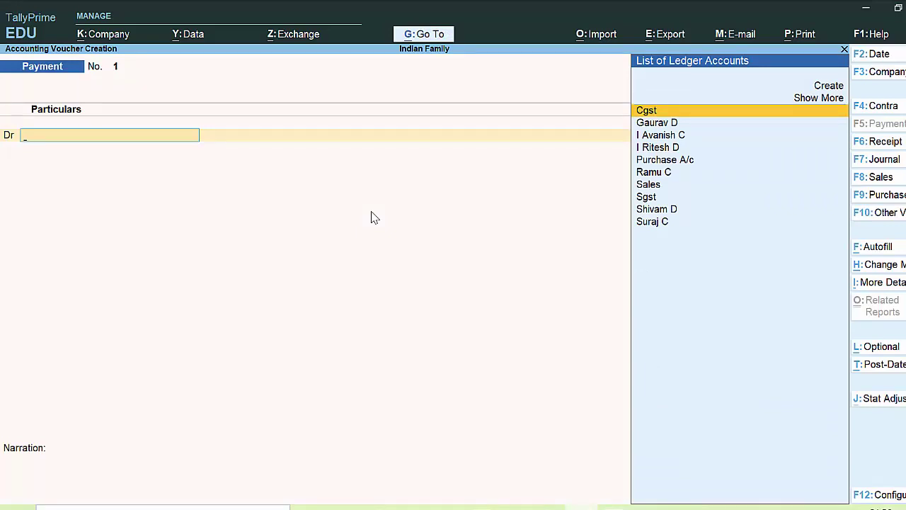
{"action": "key", "text": "Down"}
{"action": "key", "text": "Down"}
{"action": "key", "text": "Down"}
{"action": "key", "text": "Down"}
{"action": "key", "text": "Down"}
{"action": "key", "text": "Return"}
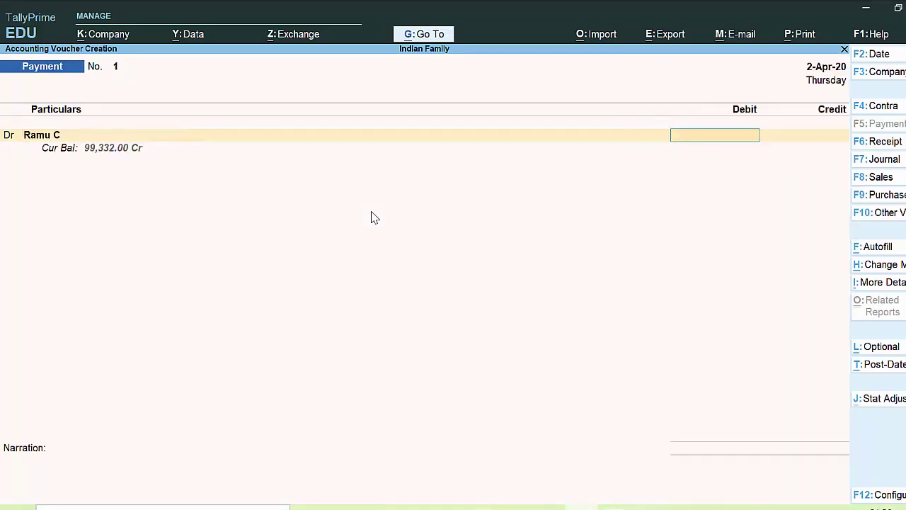
{"action": "type", "text": "99"}
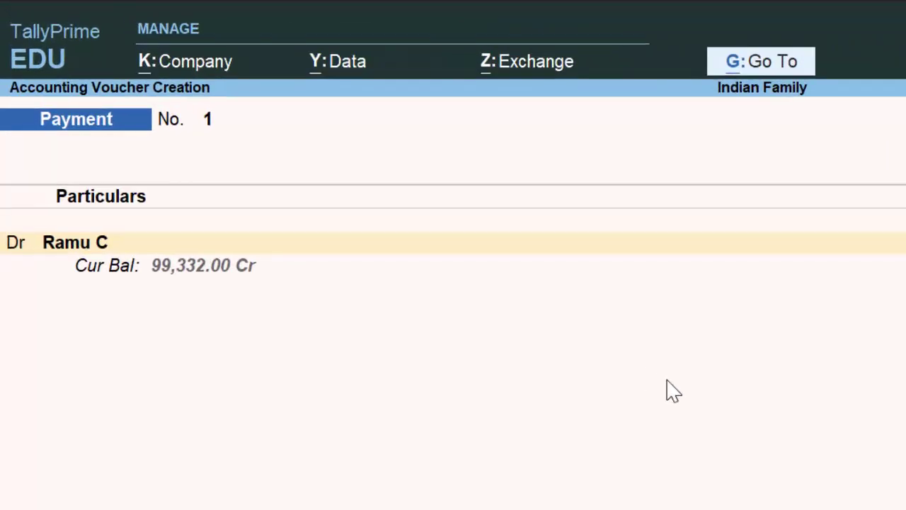
{"action": "type", "text": "332"}
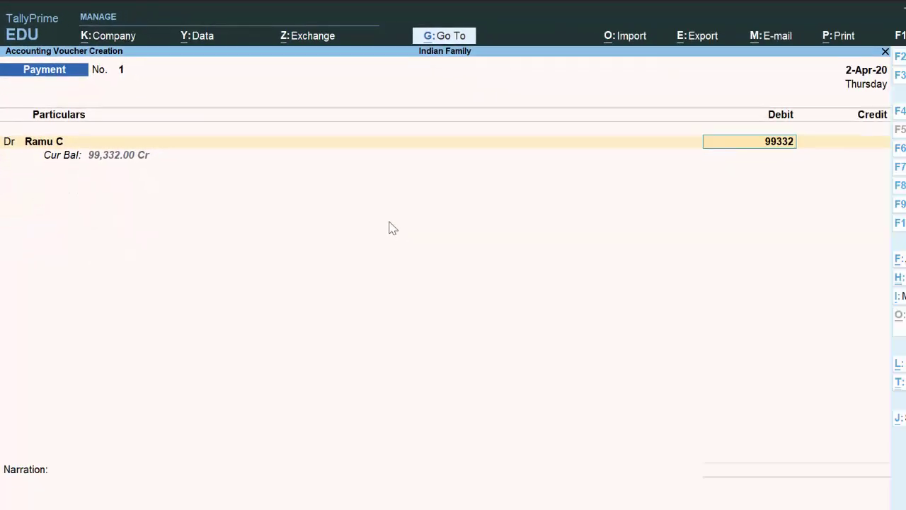
{"action": "key", "text": "Return"}
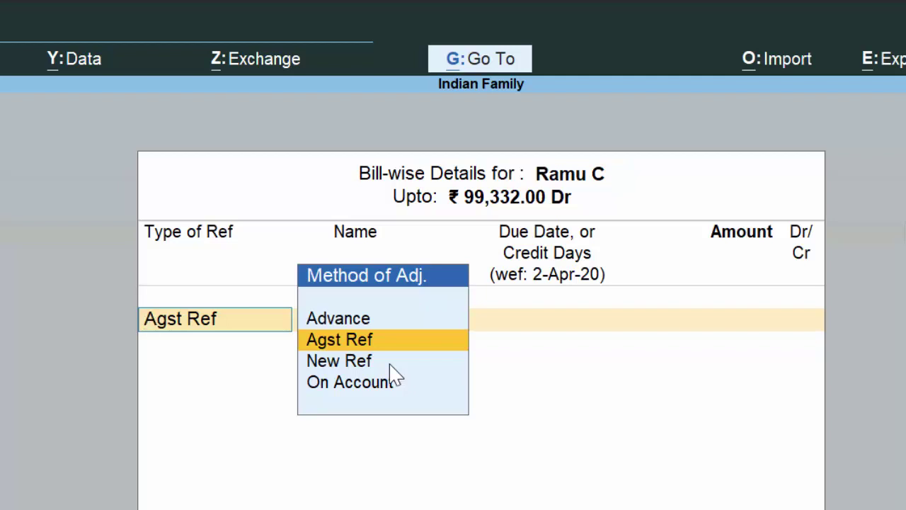
Step: Allocate the supplier's debit as Agst Ref to the two pending bills of 99,000 and 332, keeping their Dr amounts
{"action": "key", "text": "Return"}
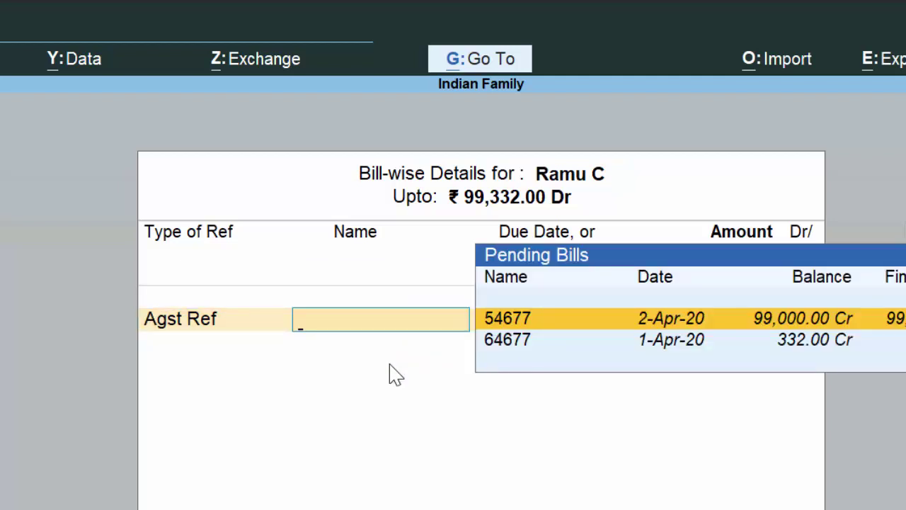
{"action": "key", "text": "Return"}
{"action": "key", "text": "Return"}
{"action": "key", "text": "Return"}
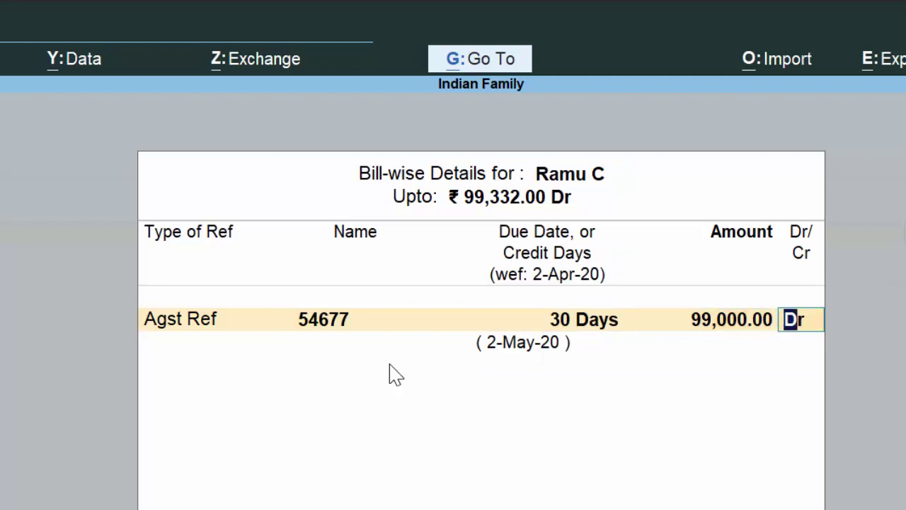
{"action": "key", "text": "Return"}
{"action": "key", "text": "Return"}
{"action": "key", "text": "Return"}
{"action": "key", "text": "Return"}
{"action": "key", "text": "Return"}
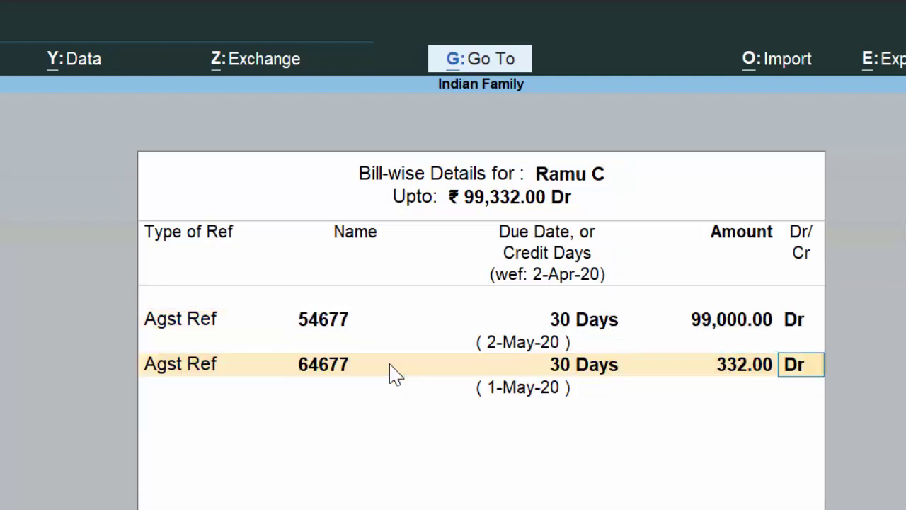
{"action": "key", "text": "Return"}
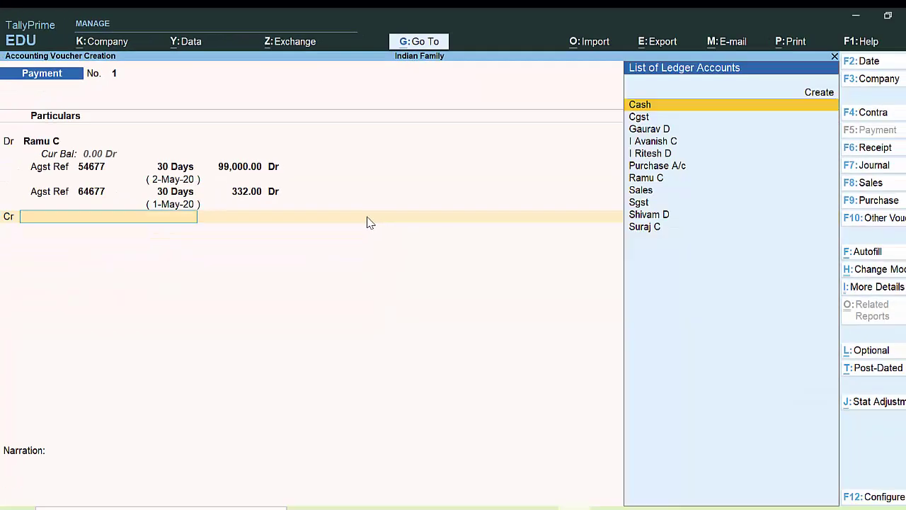
Step: Credit the Cash ledger with 99,332 despite the negative balance, leave the narration empty, and save the payment voucher
{"action": "key", "text": "Return"}
{"action": "key", "text": "Return"}
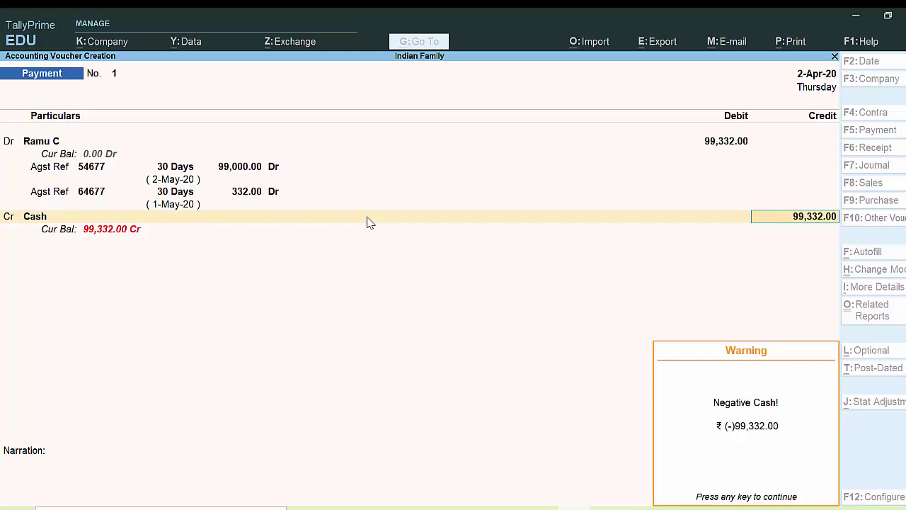
{"action": "key", "text": "Return"}
{"action": "key", "text": "Return"}
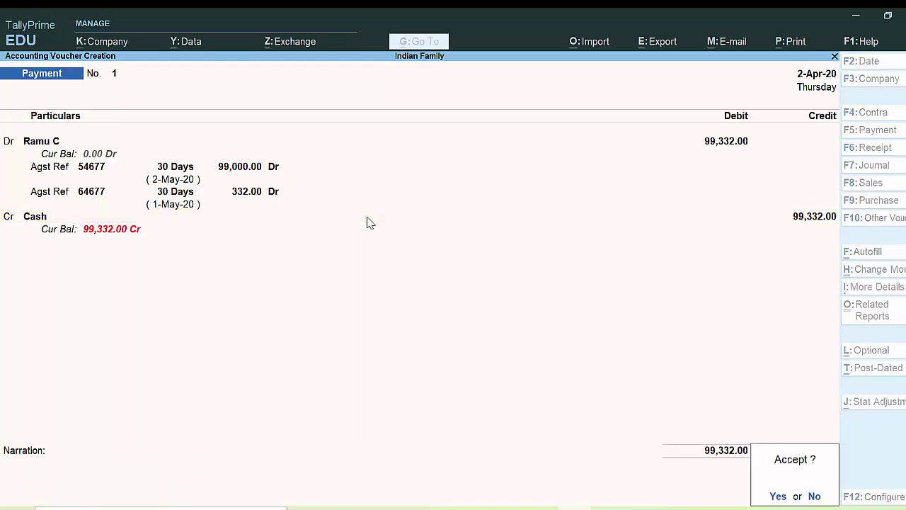
{"action": "key", "text": "Return"}
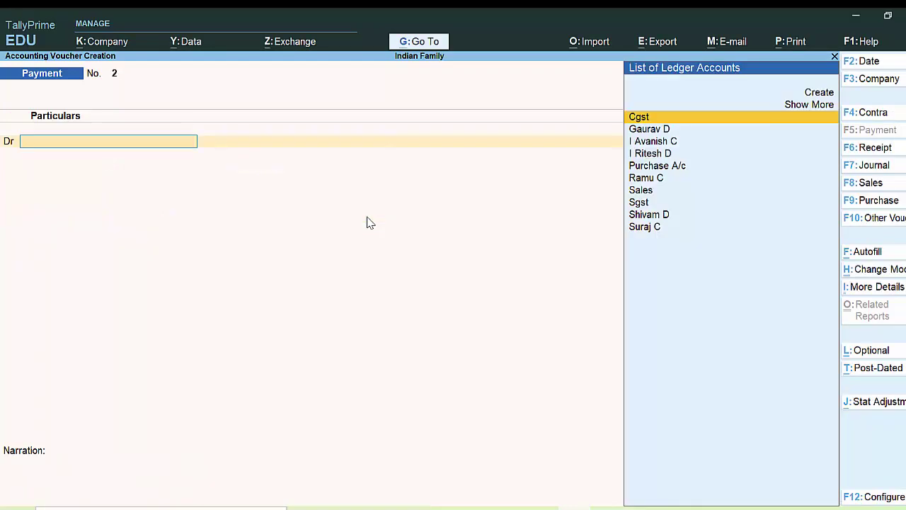